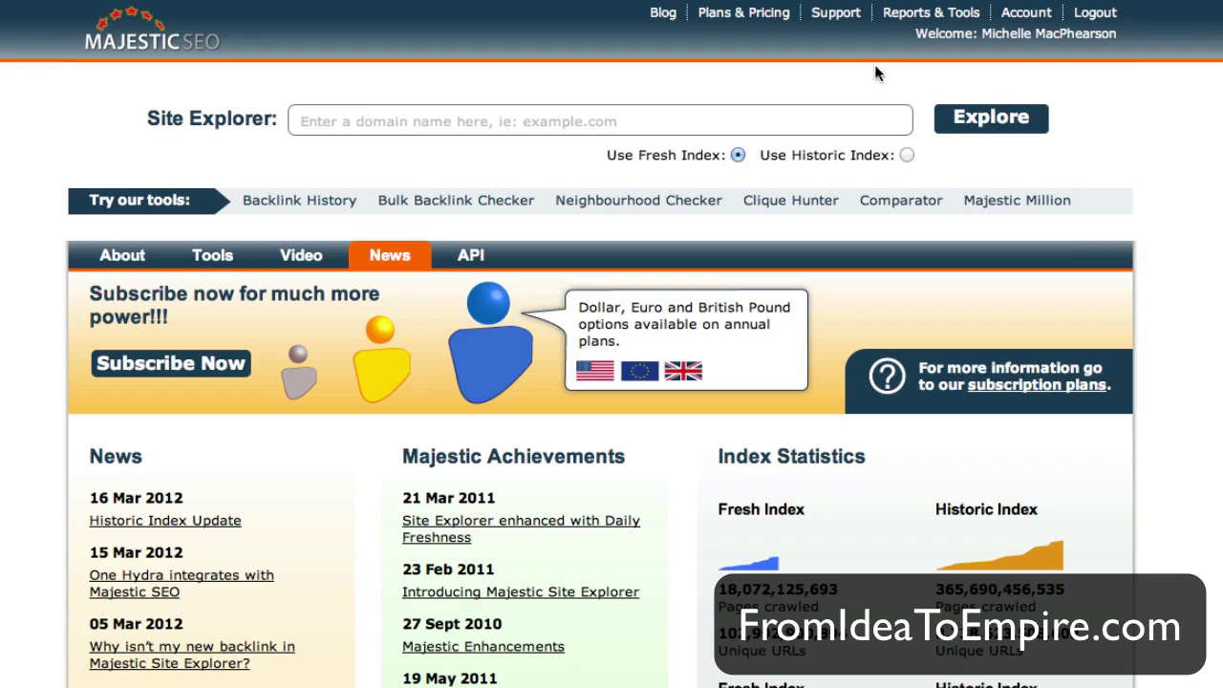
Step: Request a report for fromideatoempire.com from the reports page and open the free report creation screen for domains under one's control
left_click(912, 14)
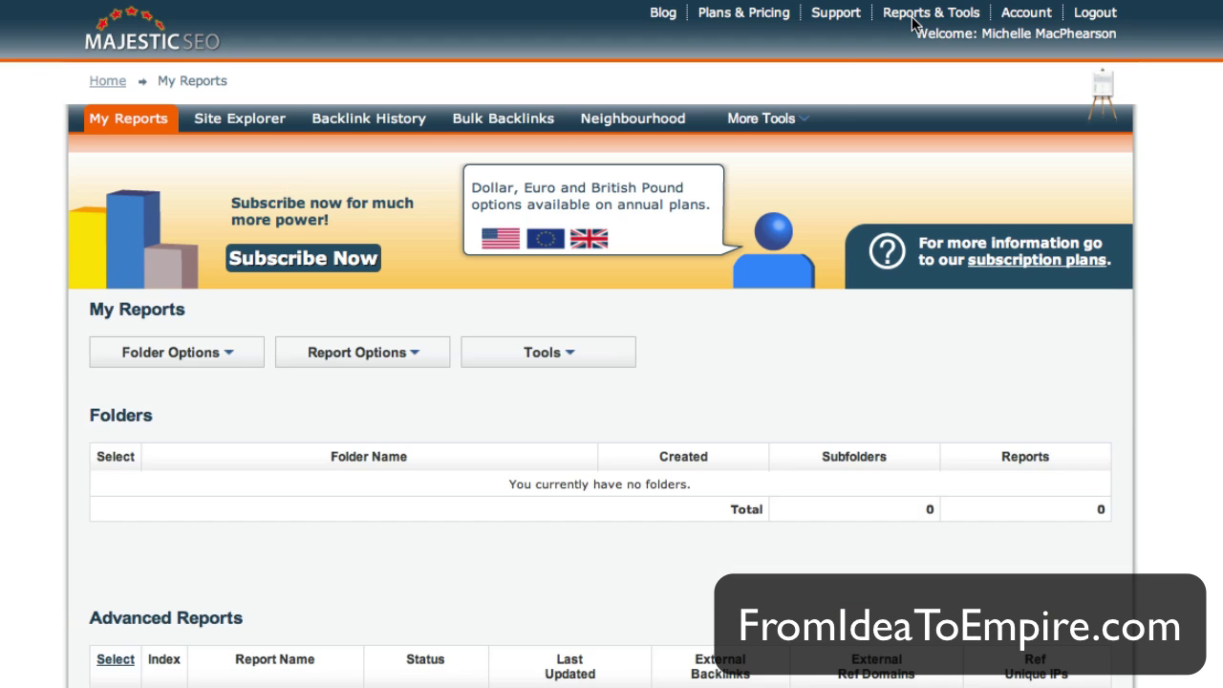
scroll(300, 582, "down", 5)
left_click(305, 529)
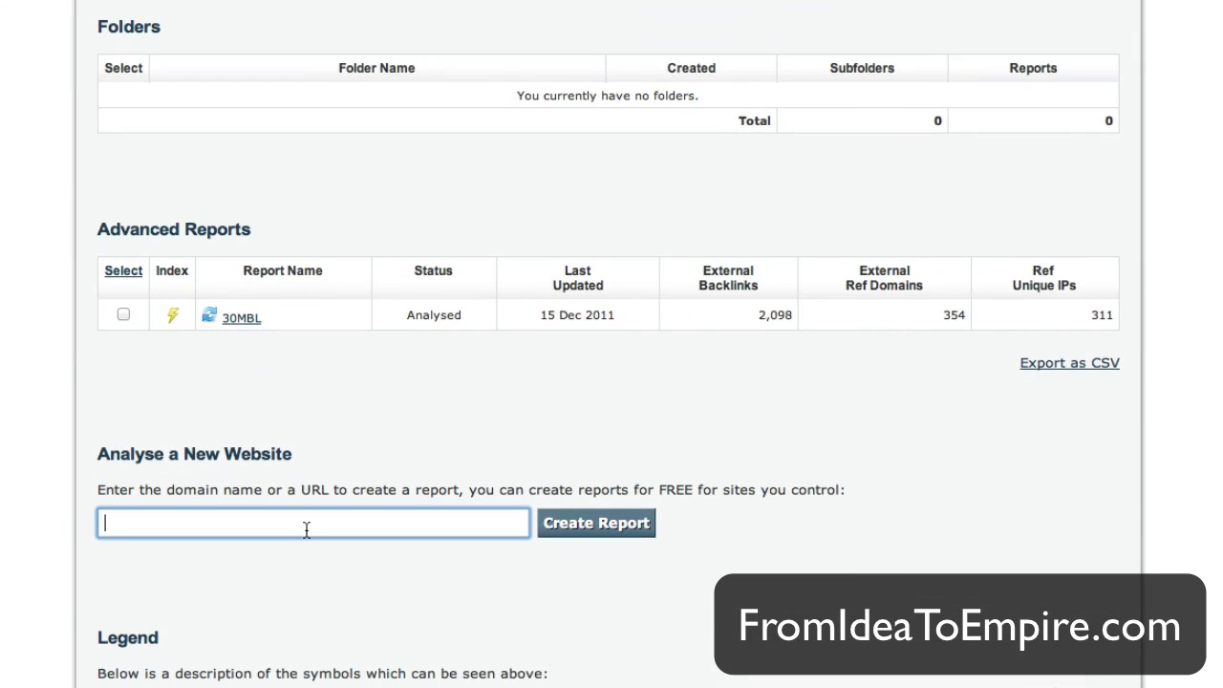
type("fromideatoempire.com")
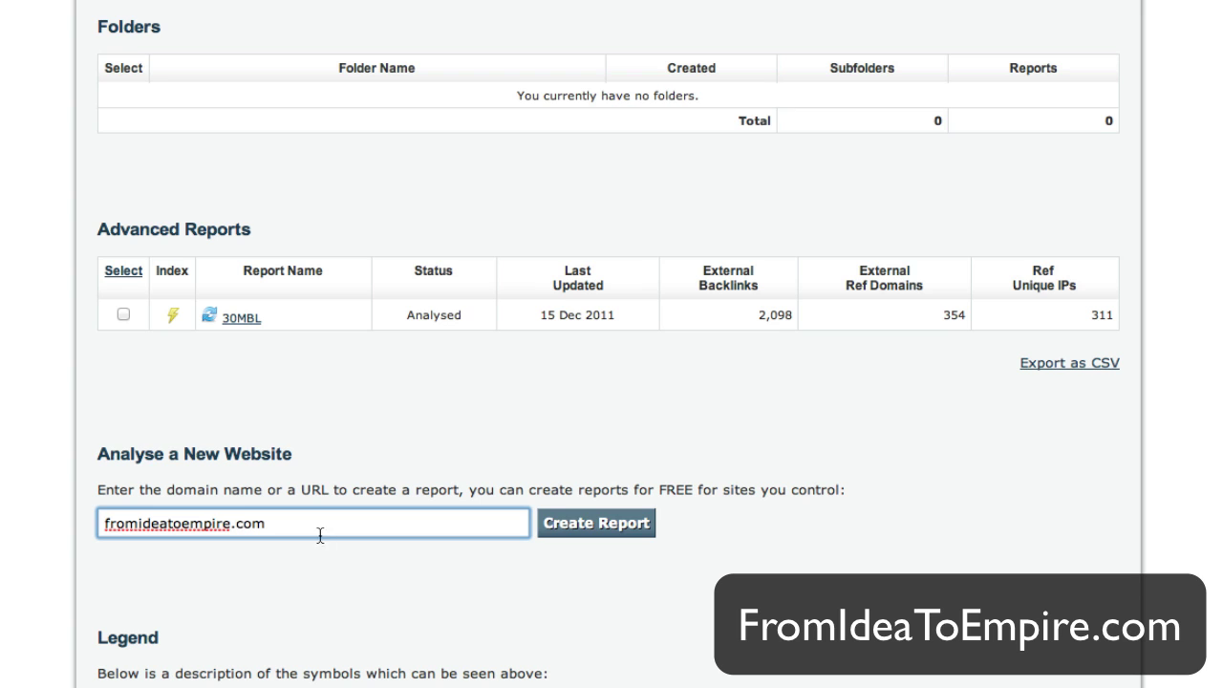
left_click(572, 535)
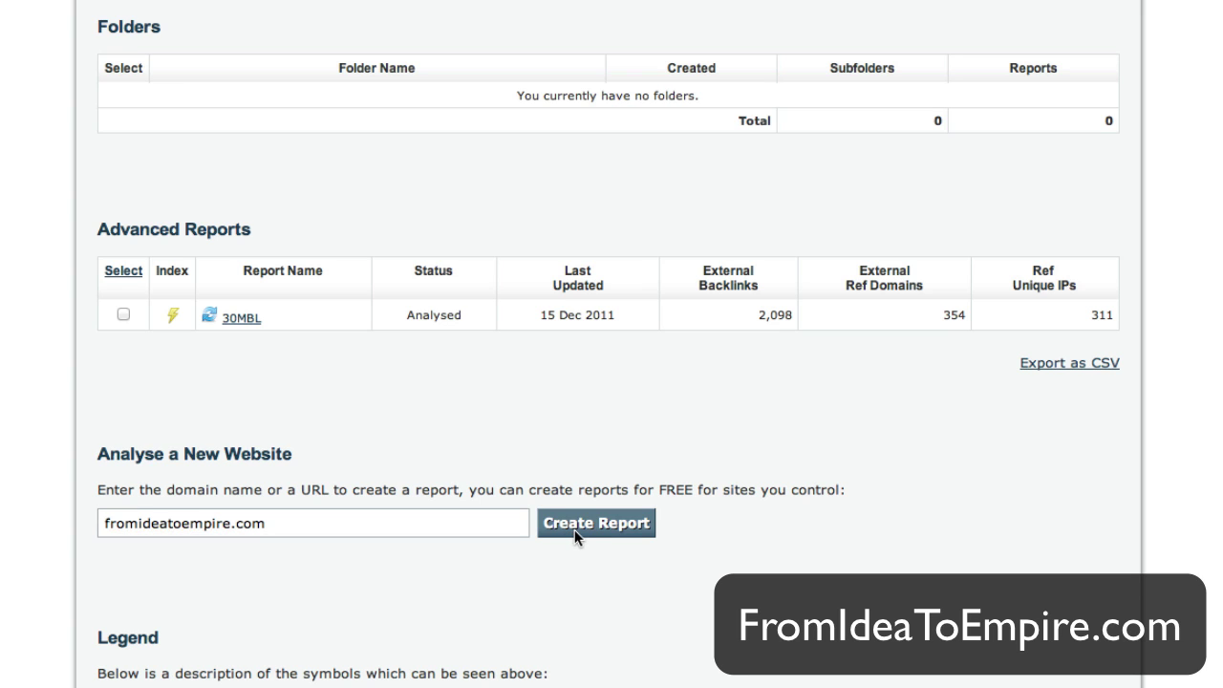
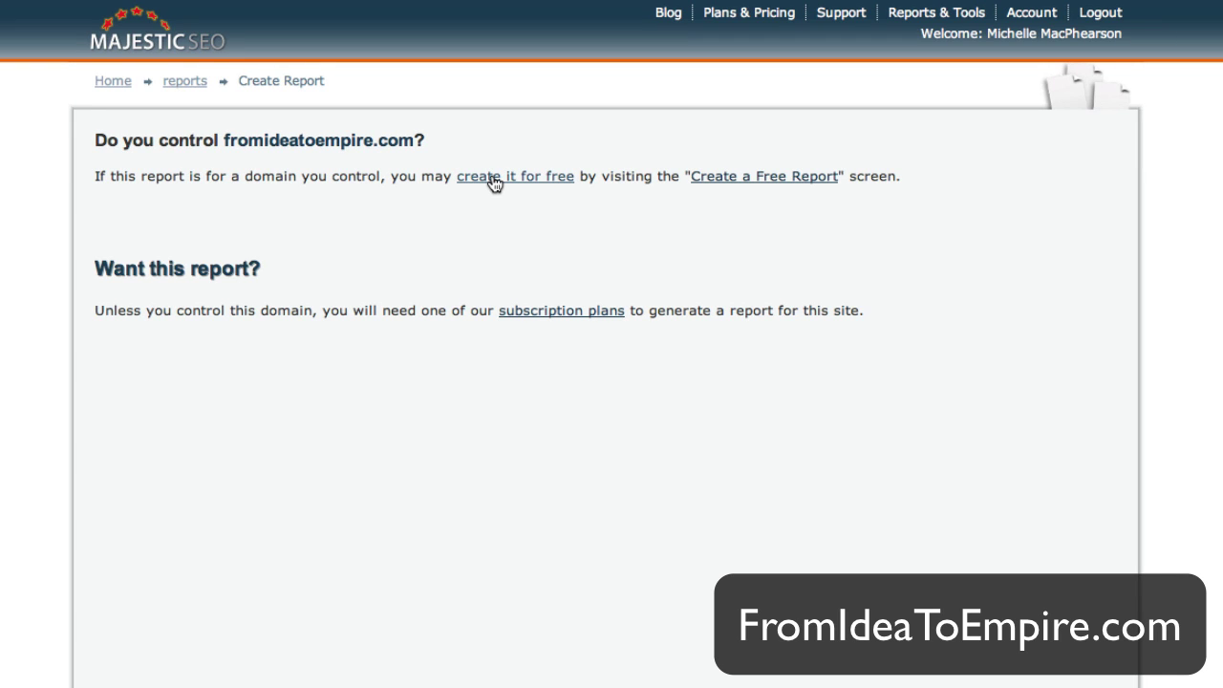
left_click(752, 178)
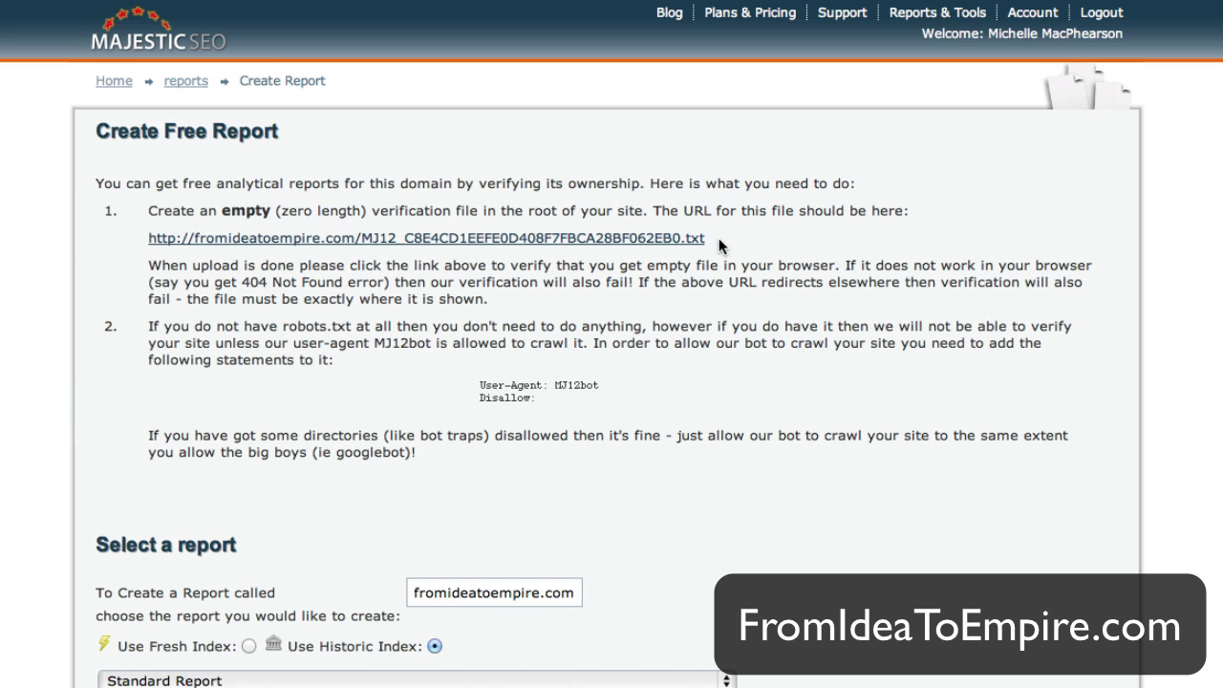
Step: Save an empty plain text file to the Desktop under the copied verification file name, and check the verification link on the site
left_click_drag(724, 246, 360, 247)
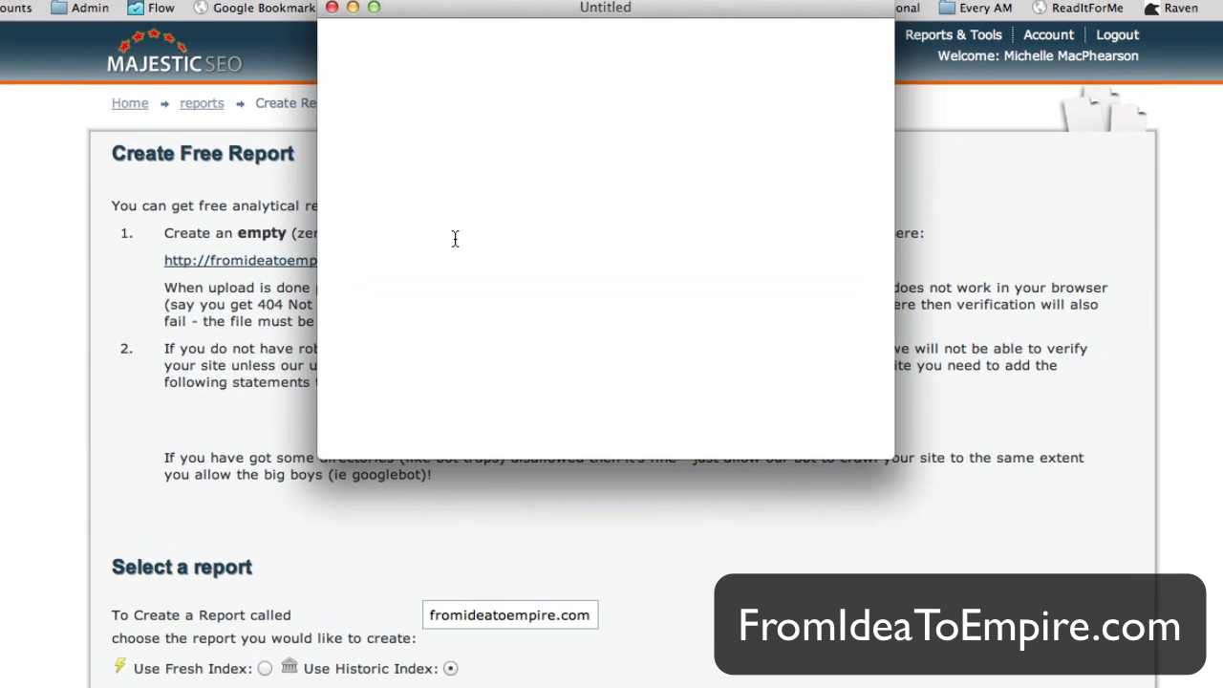
left_click(95, 0)
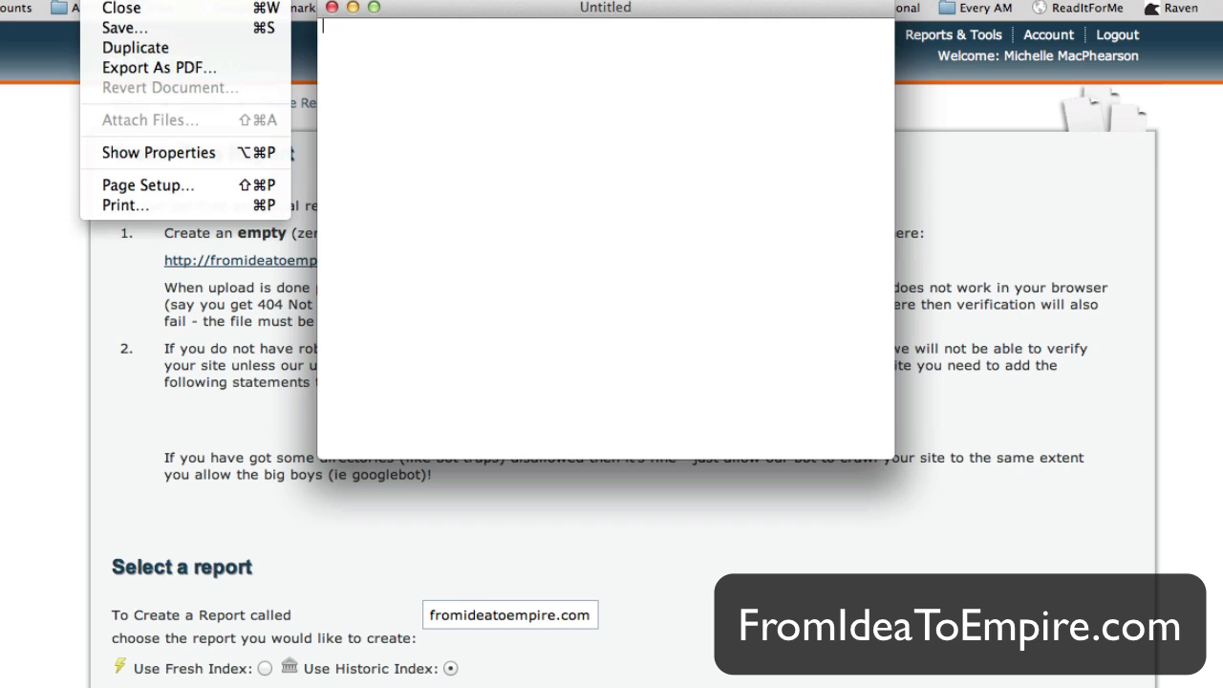
left_click(394, 166)
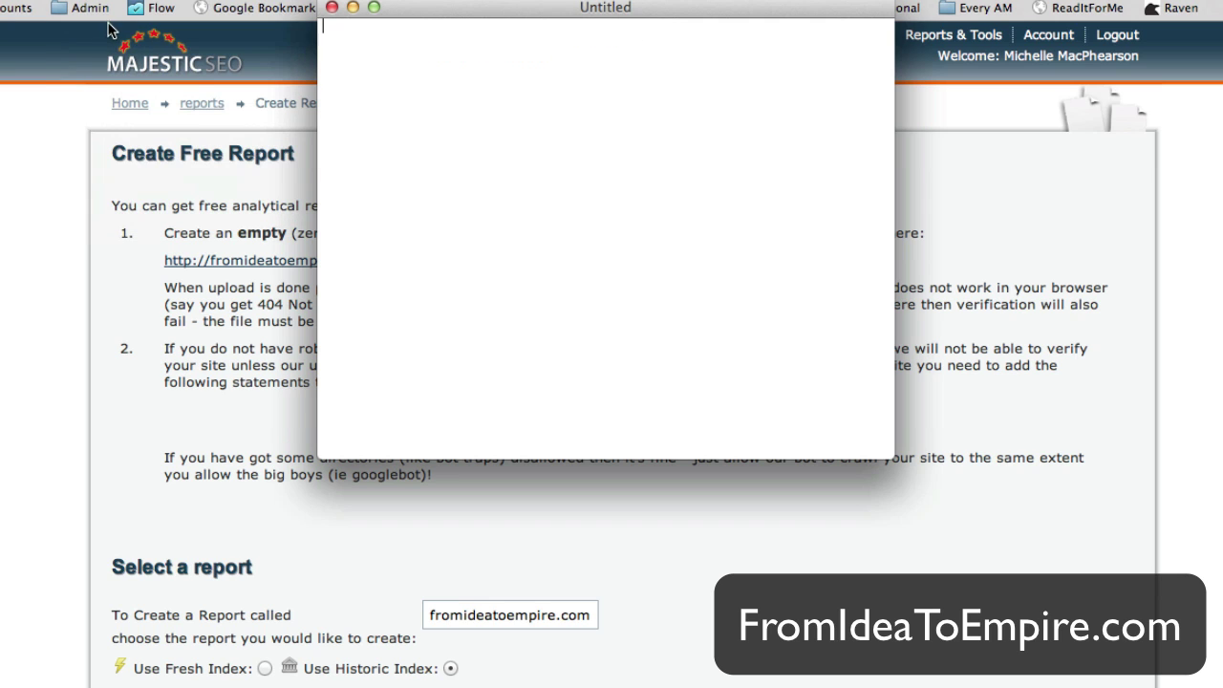
key("super+s")
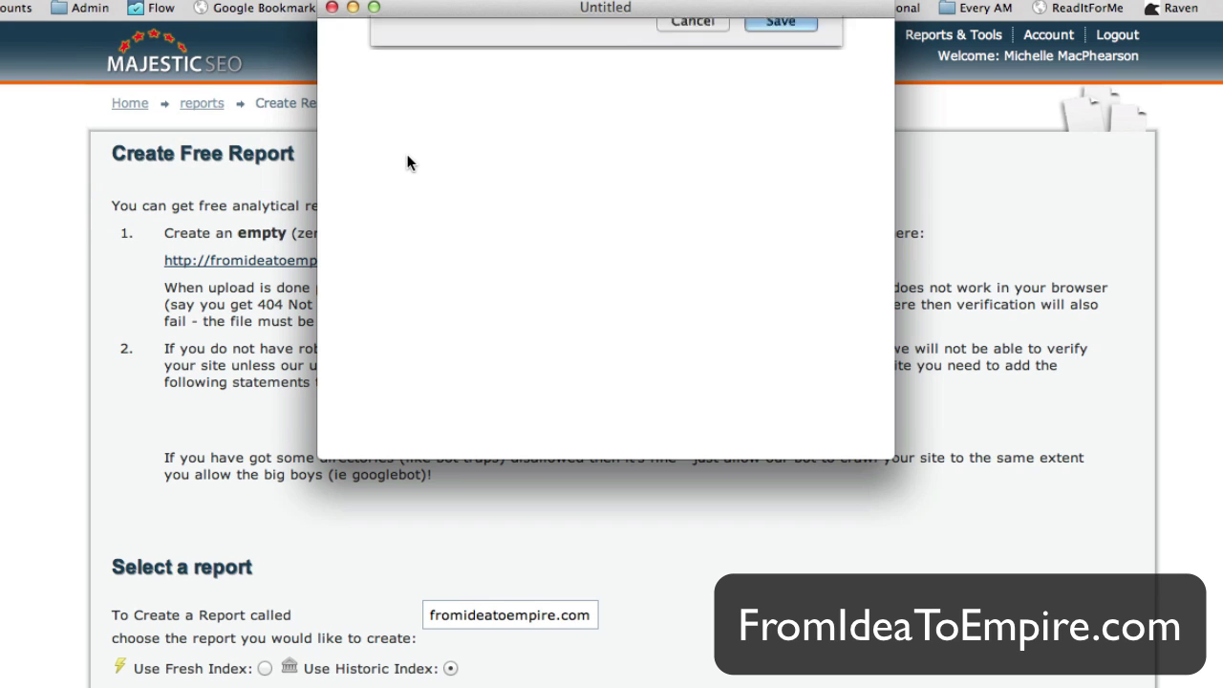
key("super+v")
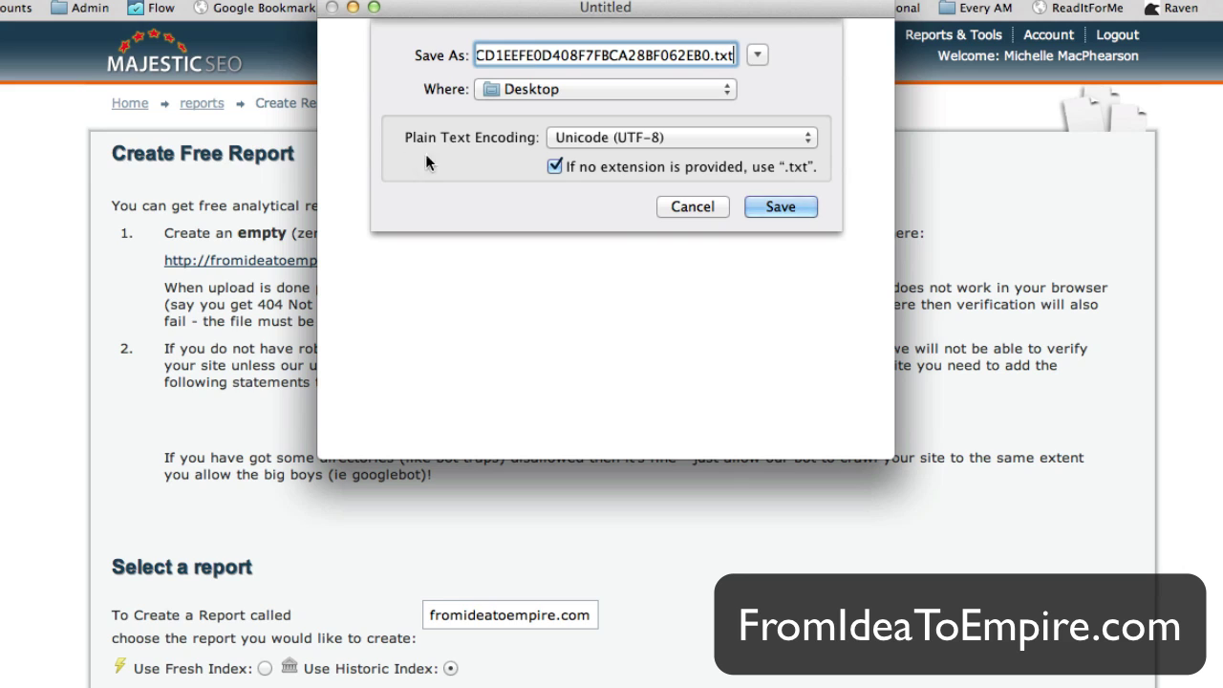
left_click(797, 204)
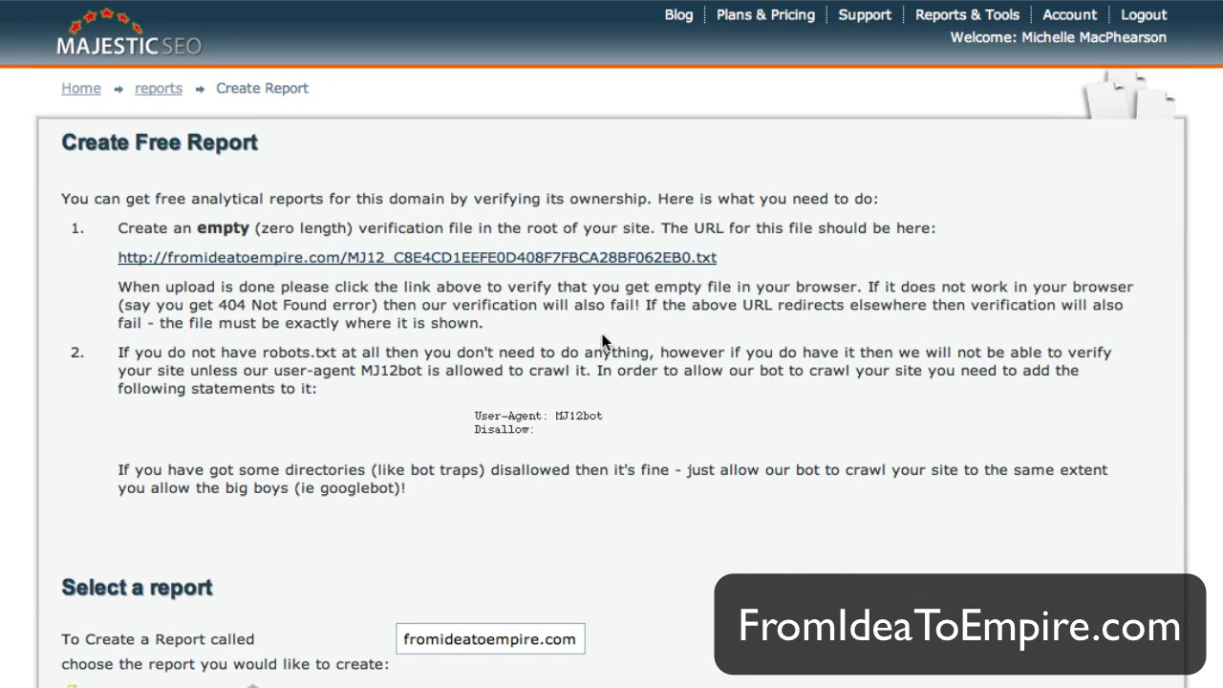
left_click(623, 258)
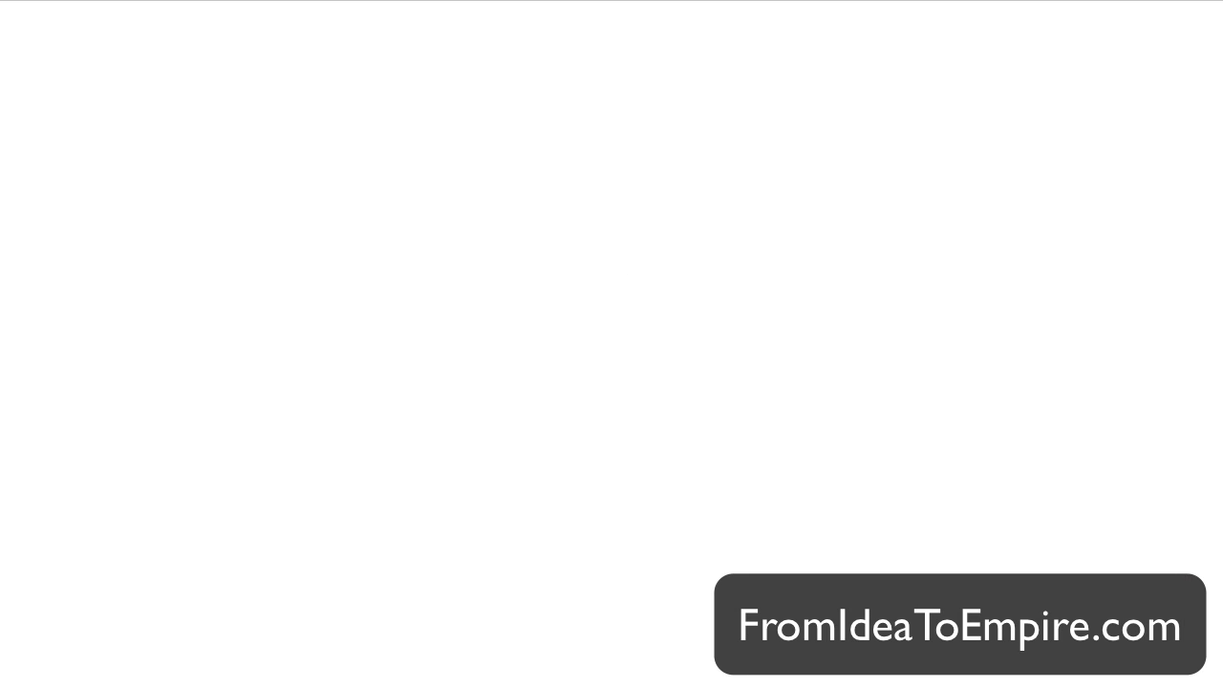
key("alt+Left")
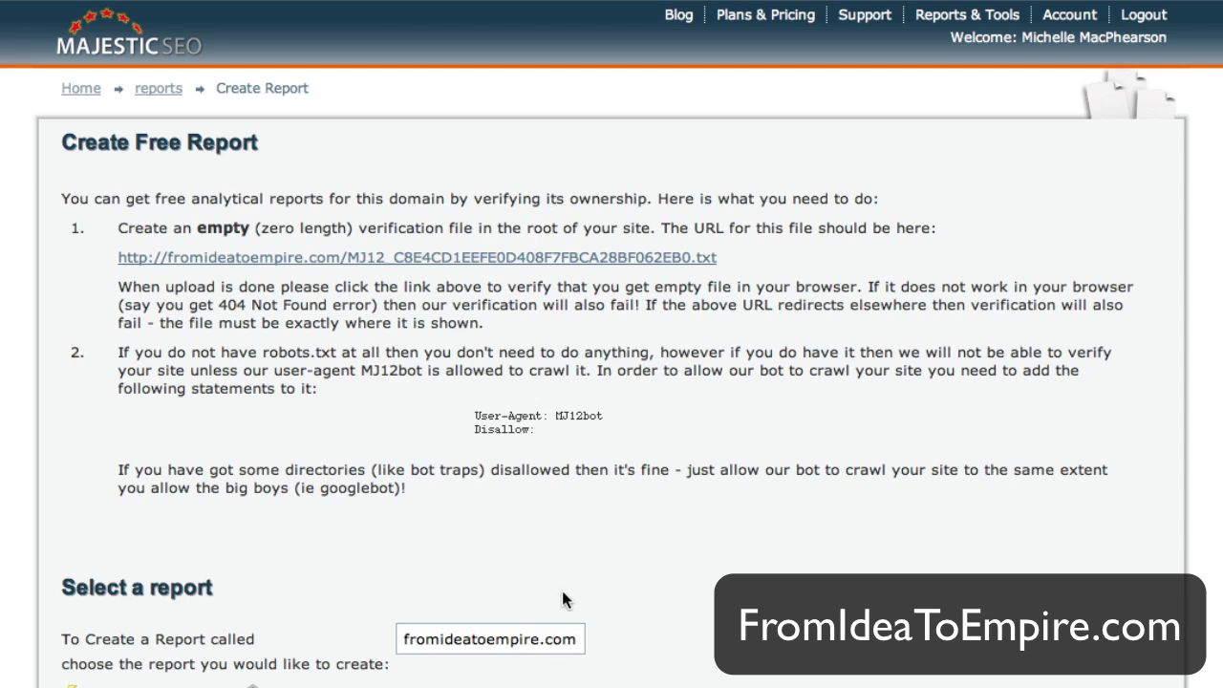
Step: Choose the Domain Level Report with the Historic Index, agree to the terms, and submit the domain for verification
scroll(438, 494, "down", 5)
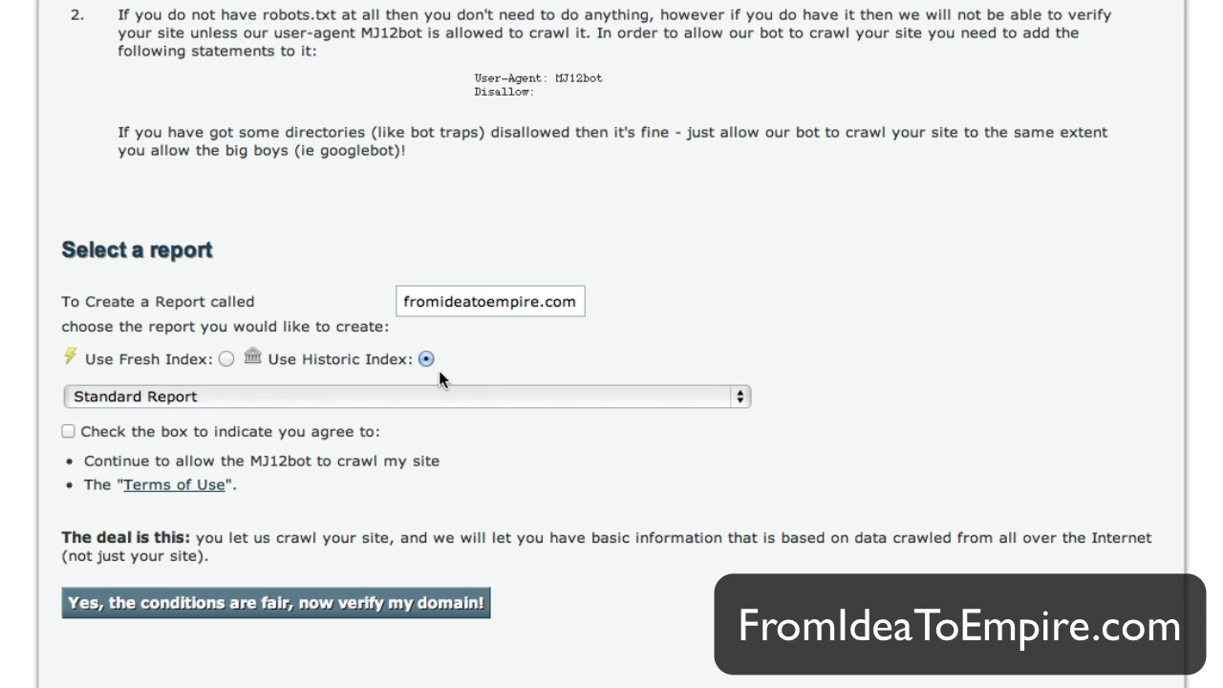
left_click(435, 396)
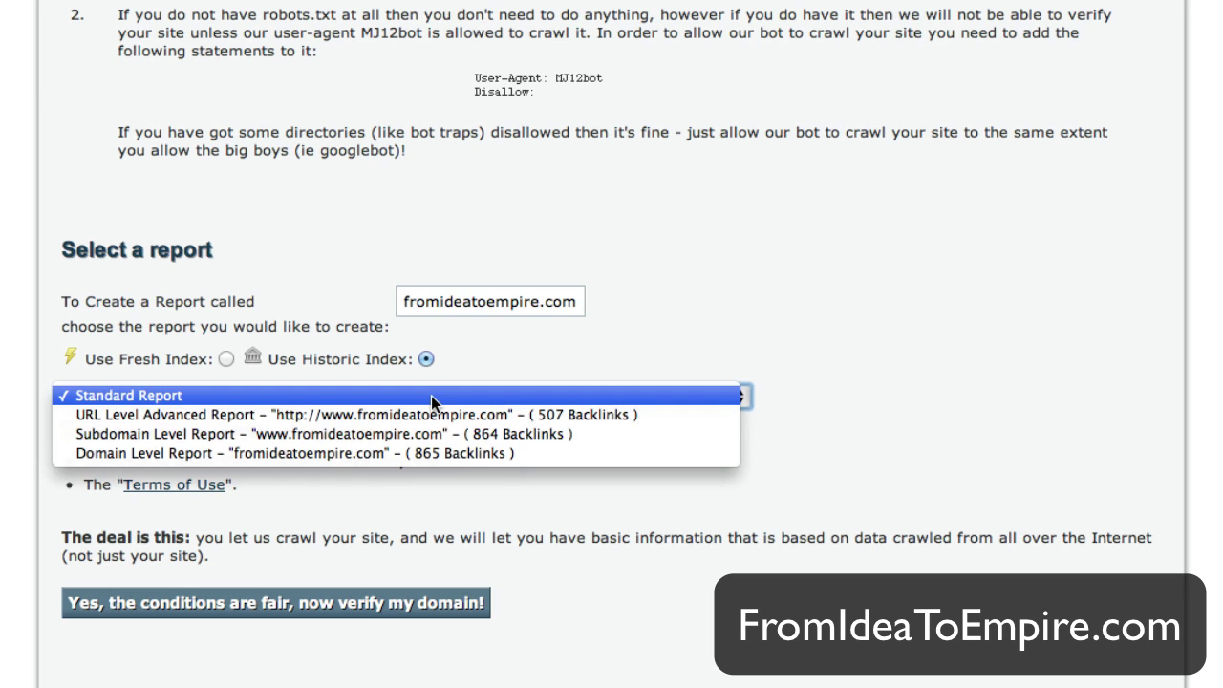
left_click(422, 457)
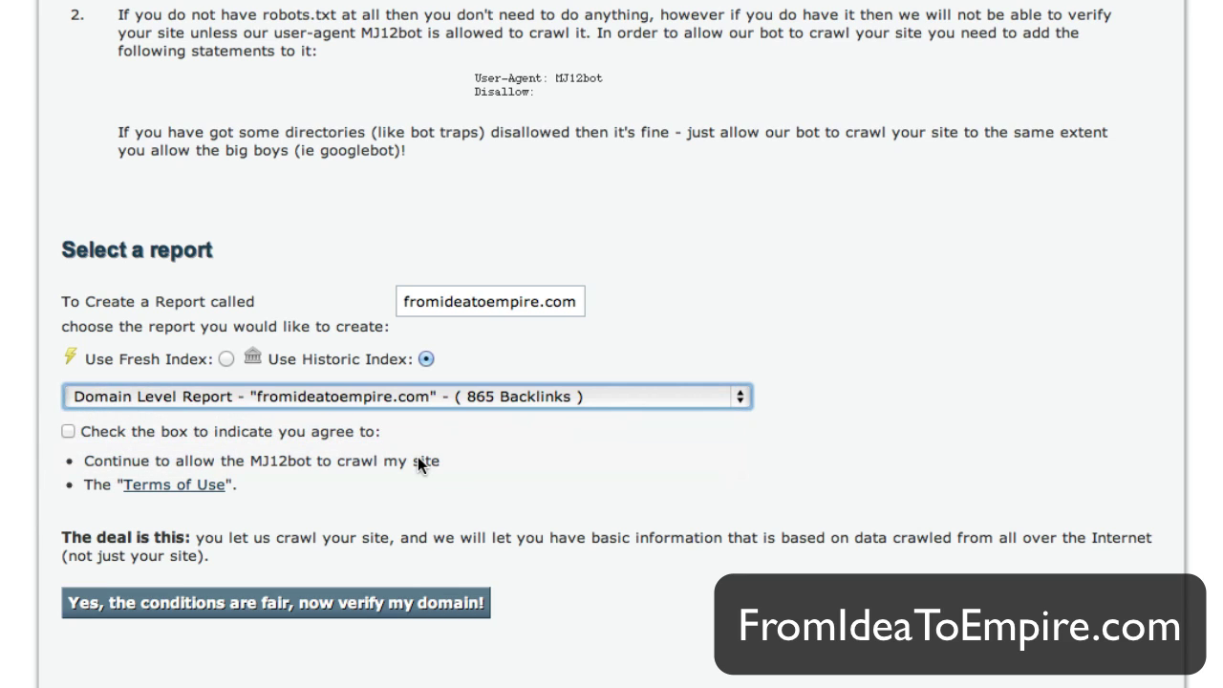
left_click(68, 432)
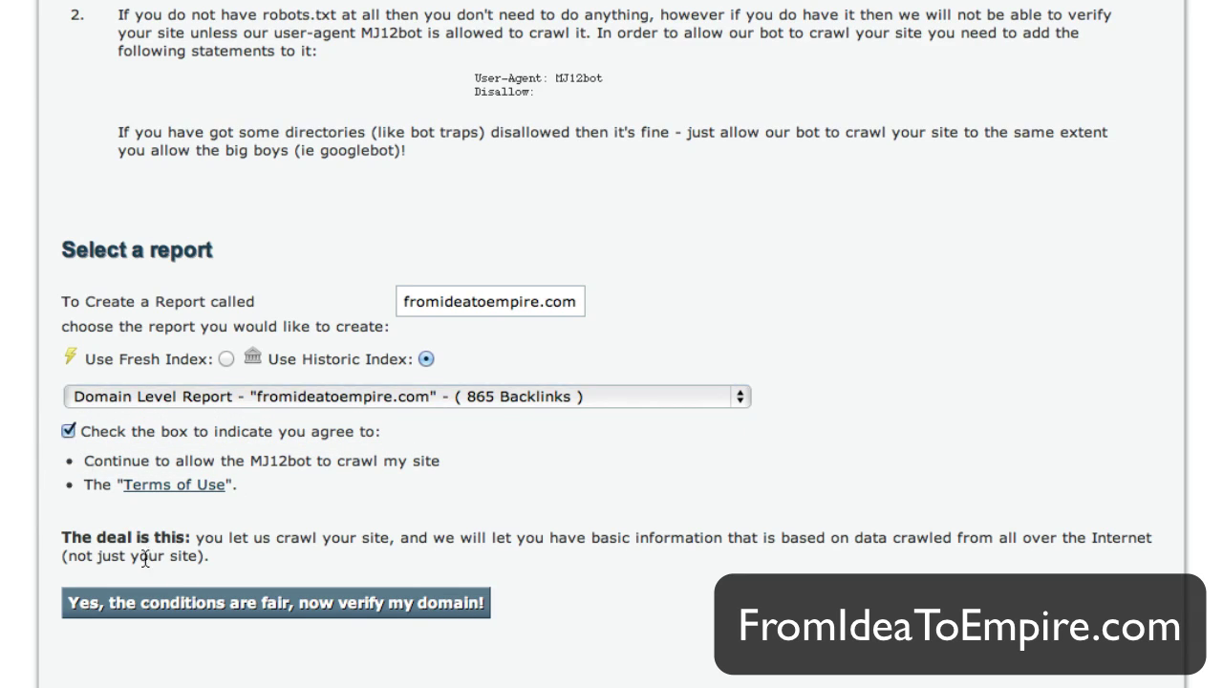
left_click(373, 601)
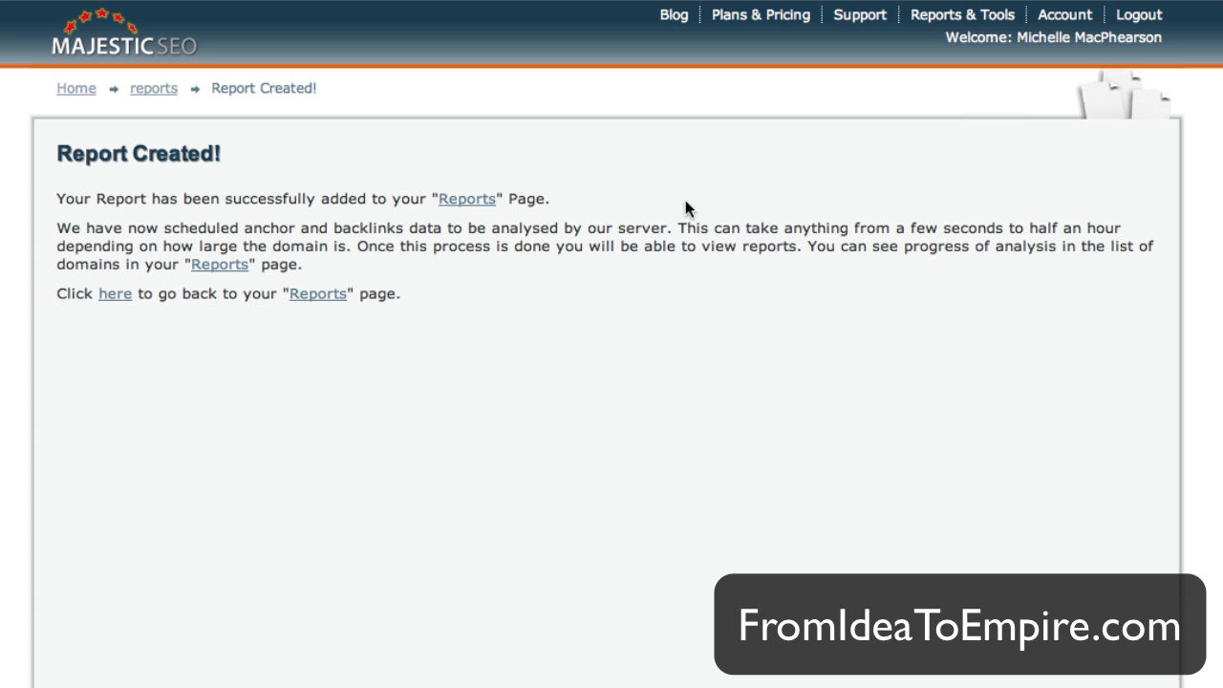
Step: Open the fromideatoempire.com advanced report from the list of reports
left_click(459, 199)
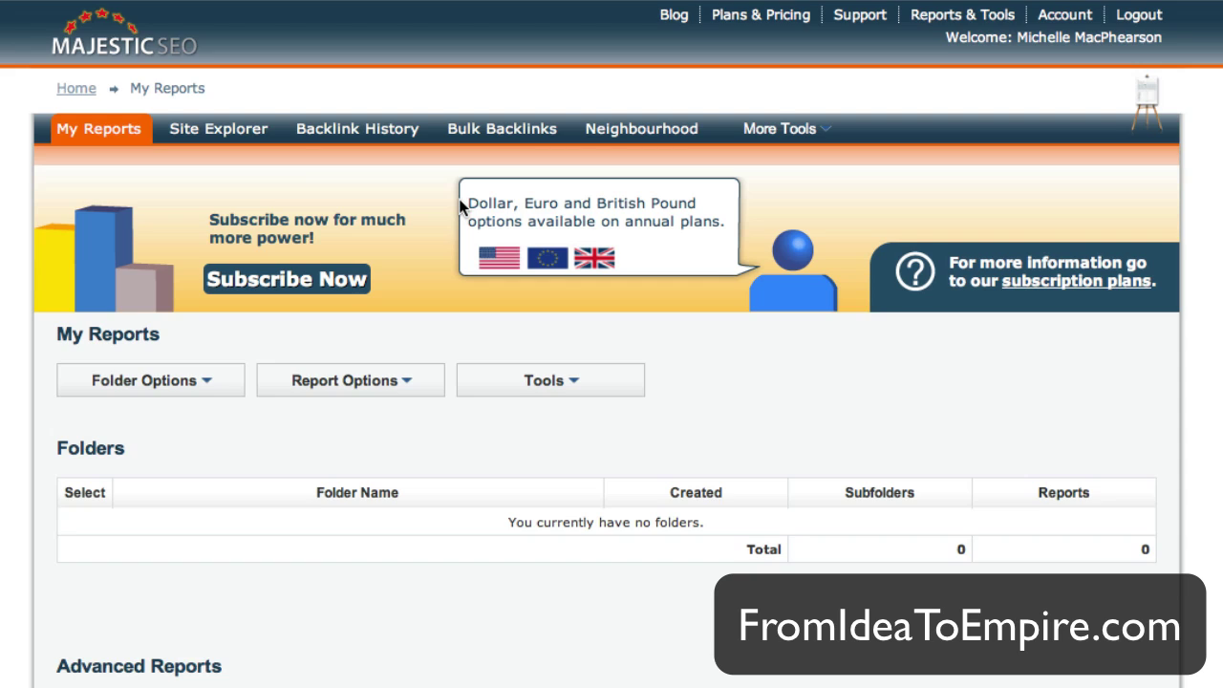
scroll(459, 158, "down", 4)
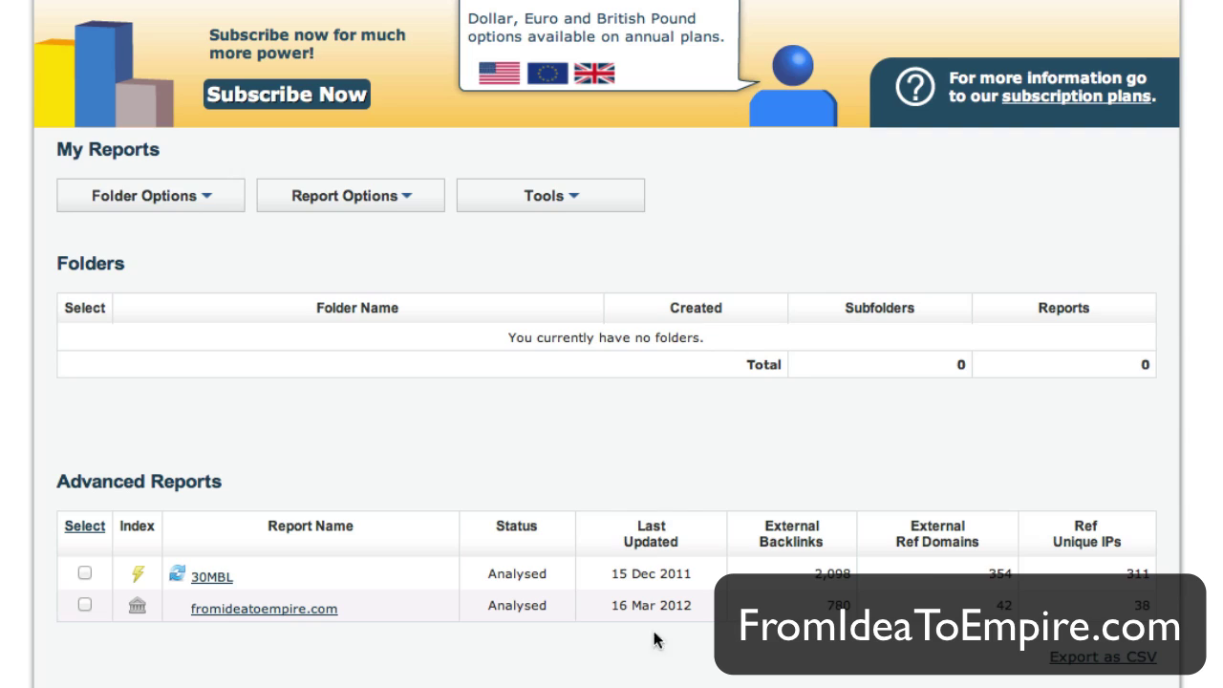
left_click(244, 610)
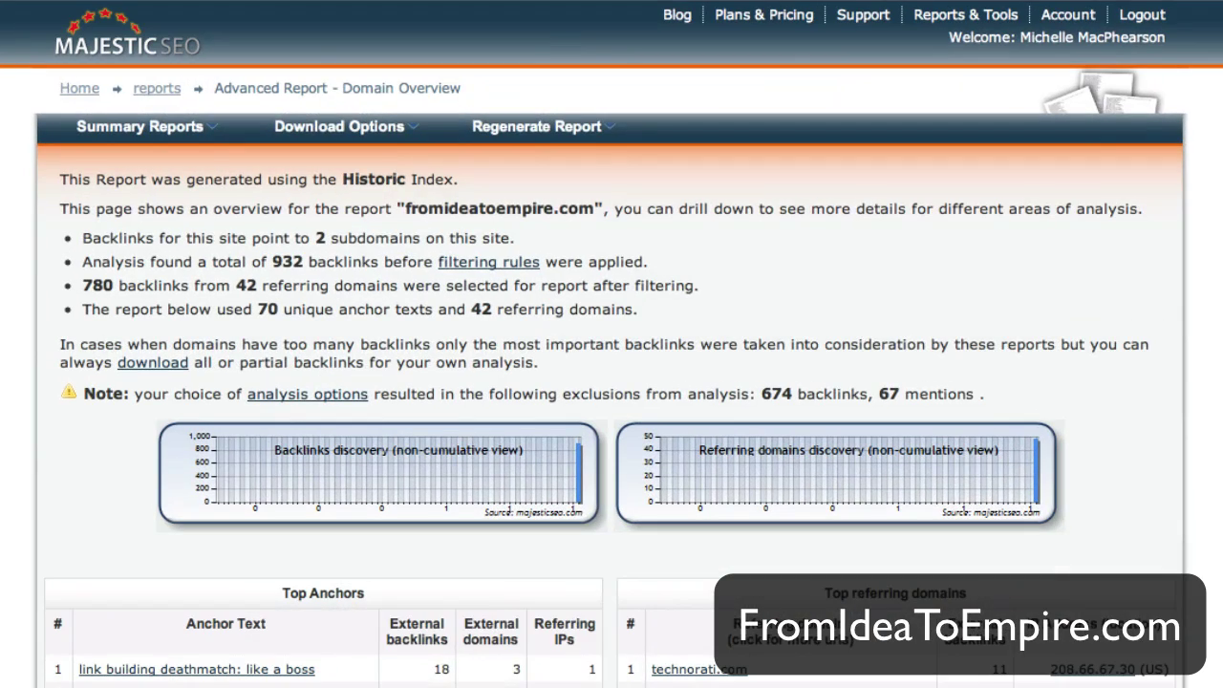
Step: Prepare the download of all backlinks for fromideatoempire.com and save the finished file to the Documents folder
left_click(155, 363)
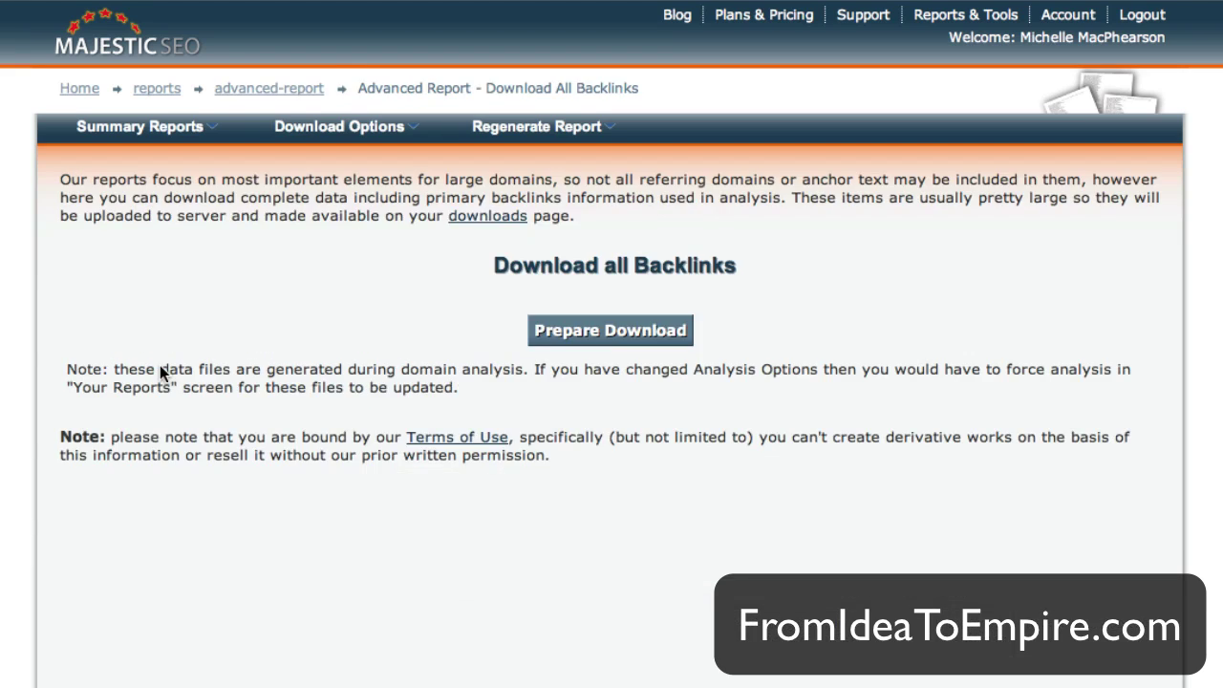
left_click(613, 331)
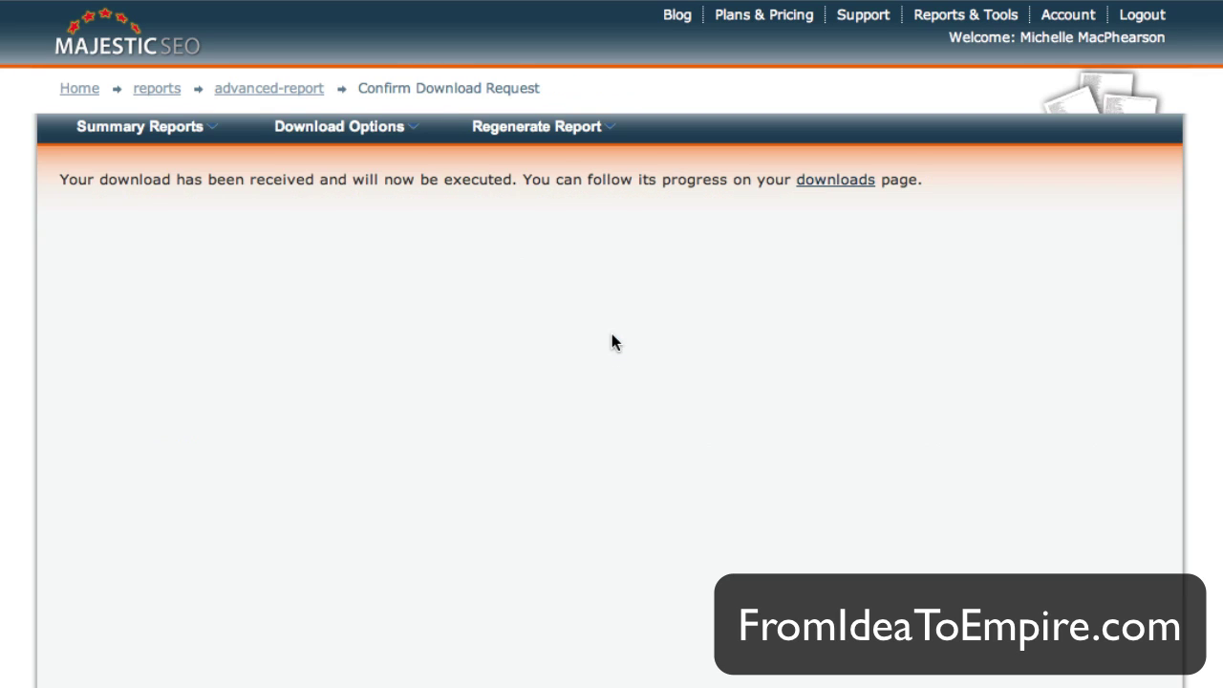
left_click(841, 180)
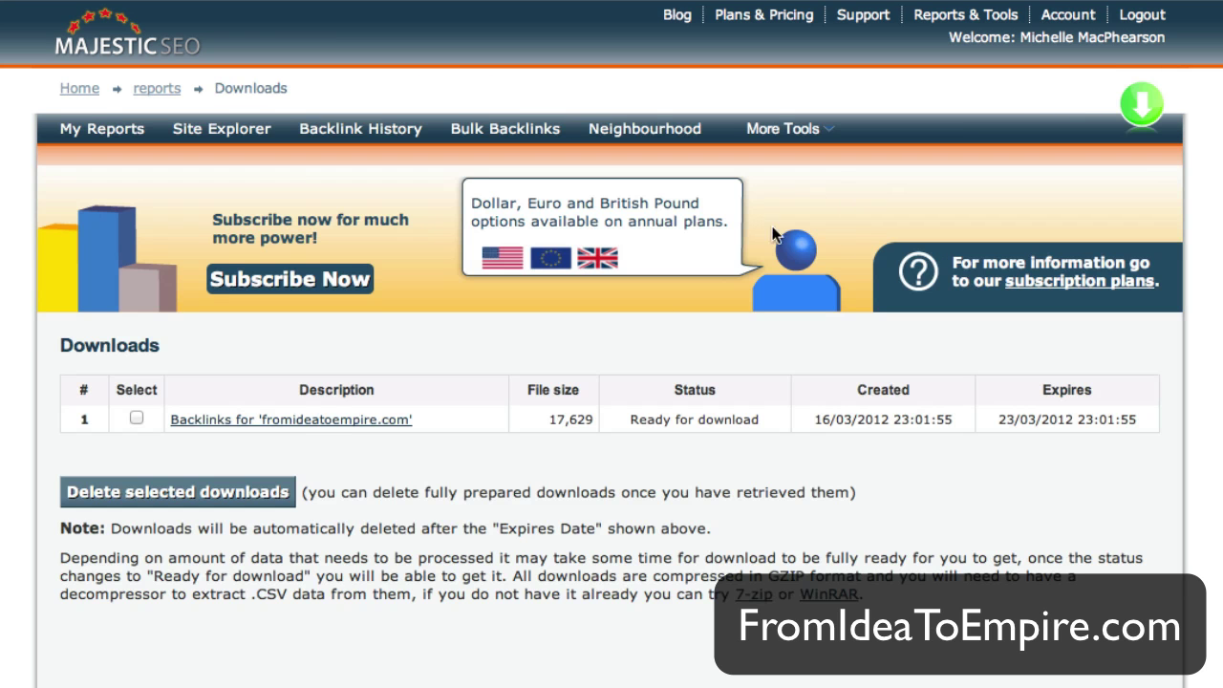
left_click(136, 418)
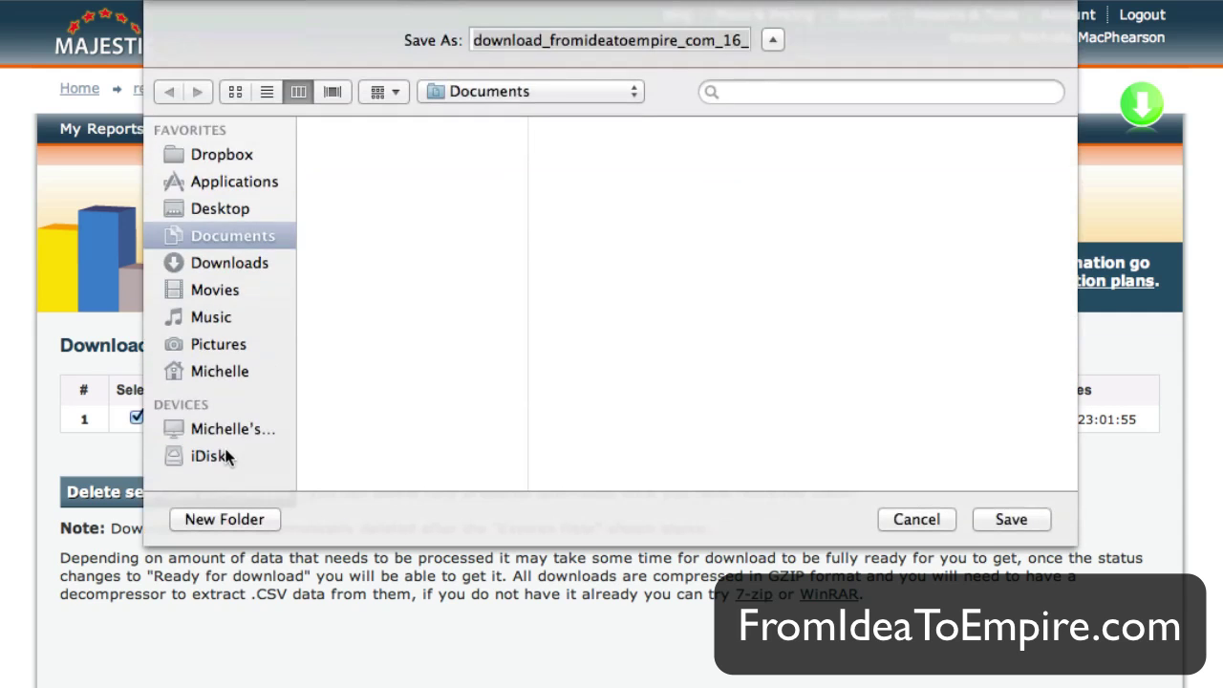
left_click(1033, 521)
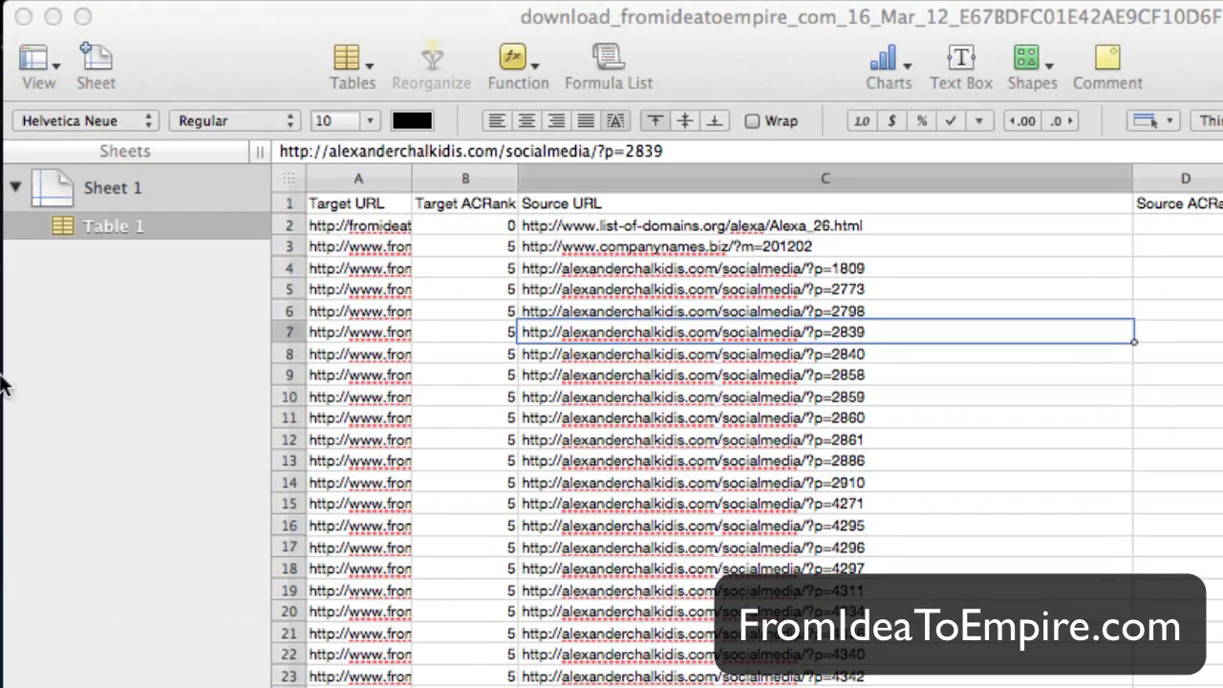
Step: Look through the Source URL column of the downloaded backlinks spreadsheet
scroll(319, 544, "down", 15)
scroll(746, 439, "down", 20)
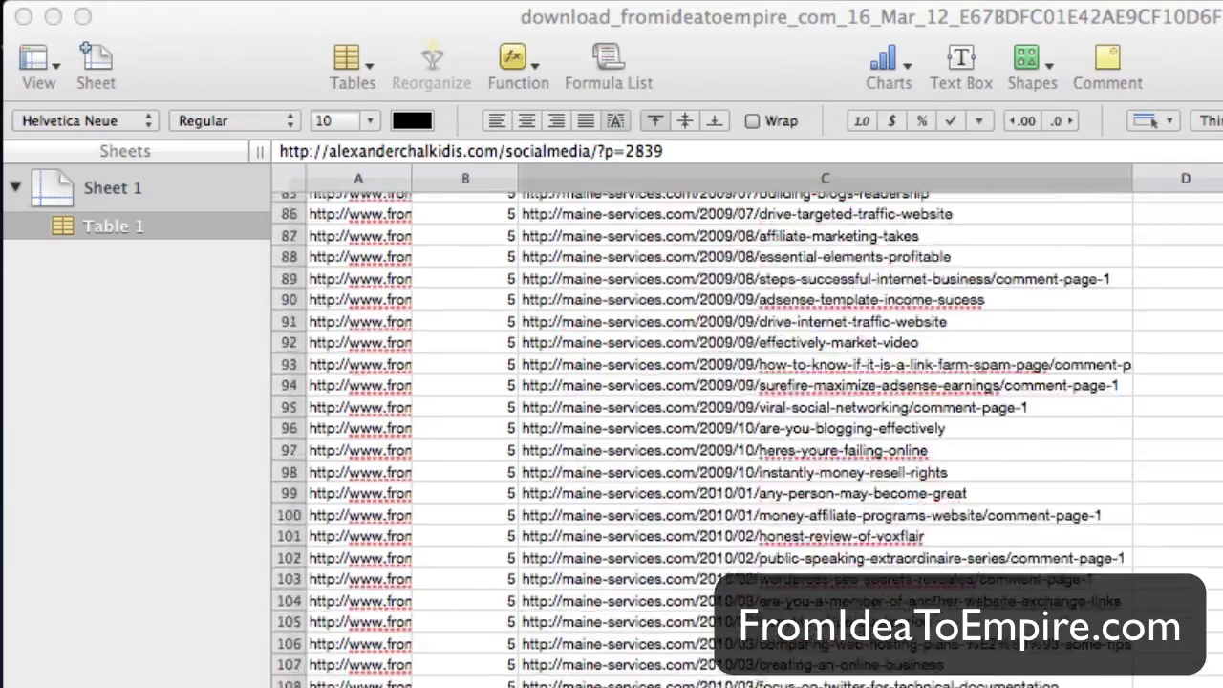
scroll(745, 439, "up", 20)
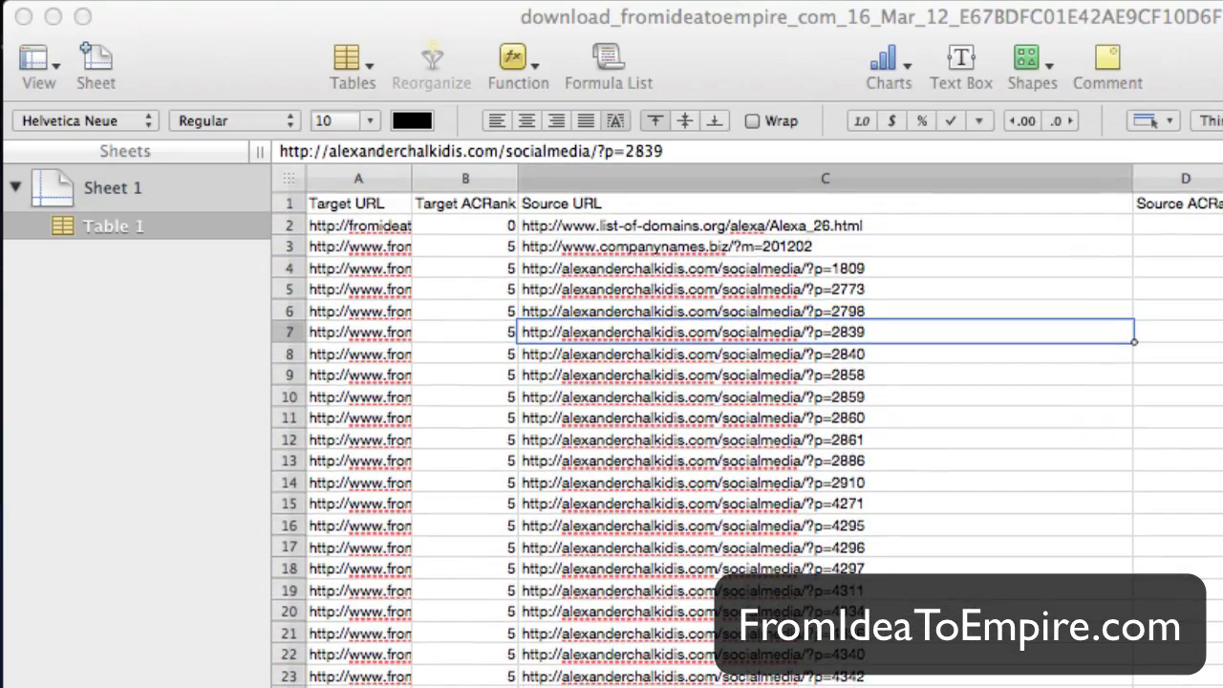
scroll(745, 440, "down", 6)
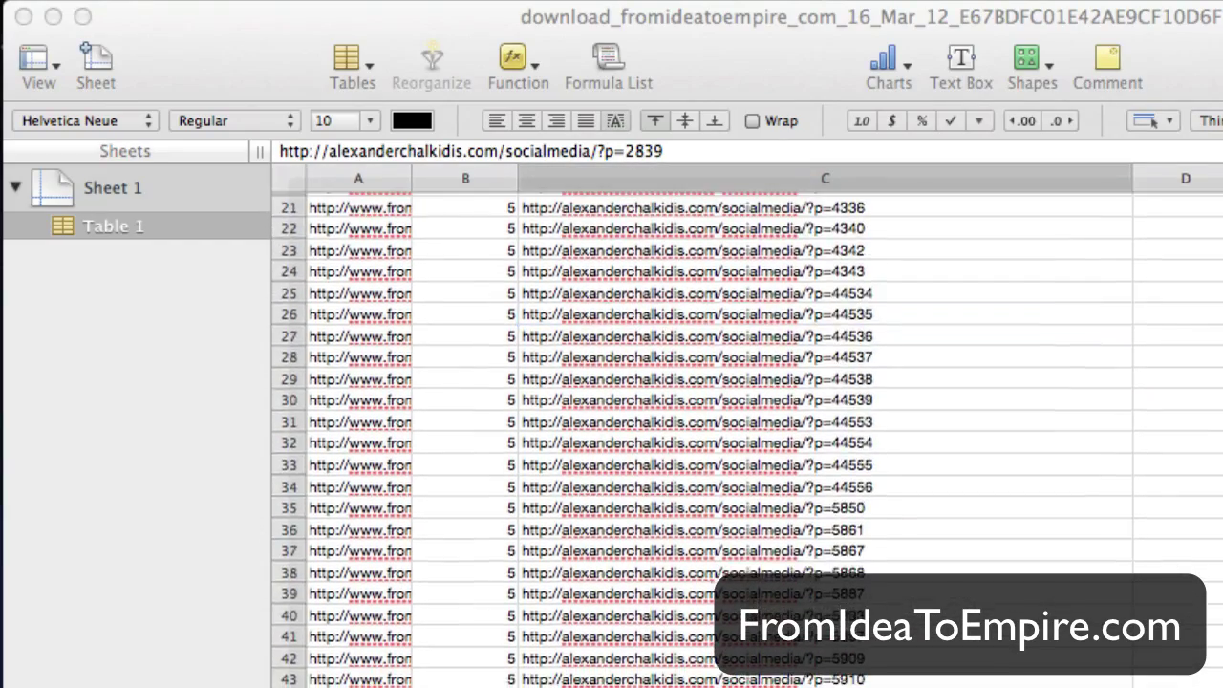
scroll(745, 439, "up", 8)
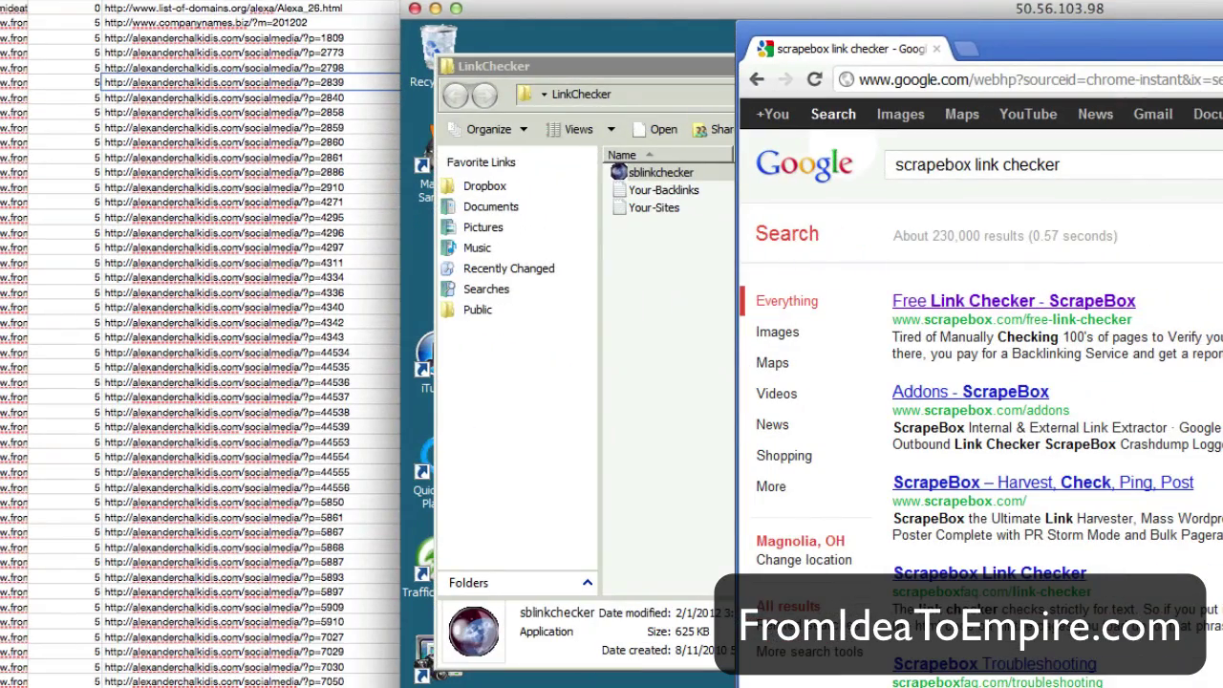
Step: Switch to the remote desktop's browser, open ScrapeBox's Free Link Checker page from the search results, and look through it to the download section
left_click_drag(1068, 13, 588, 1)
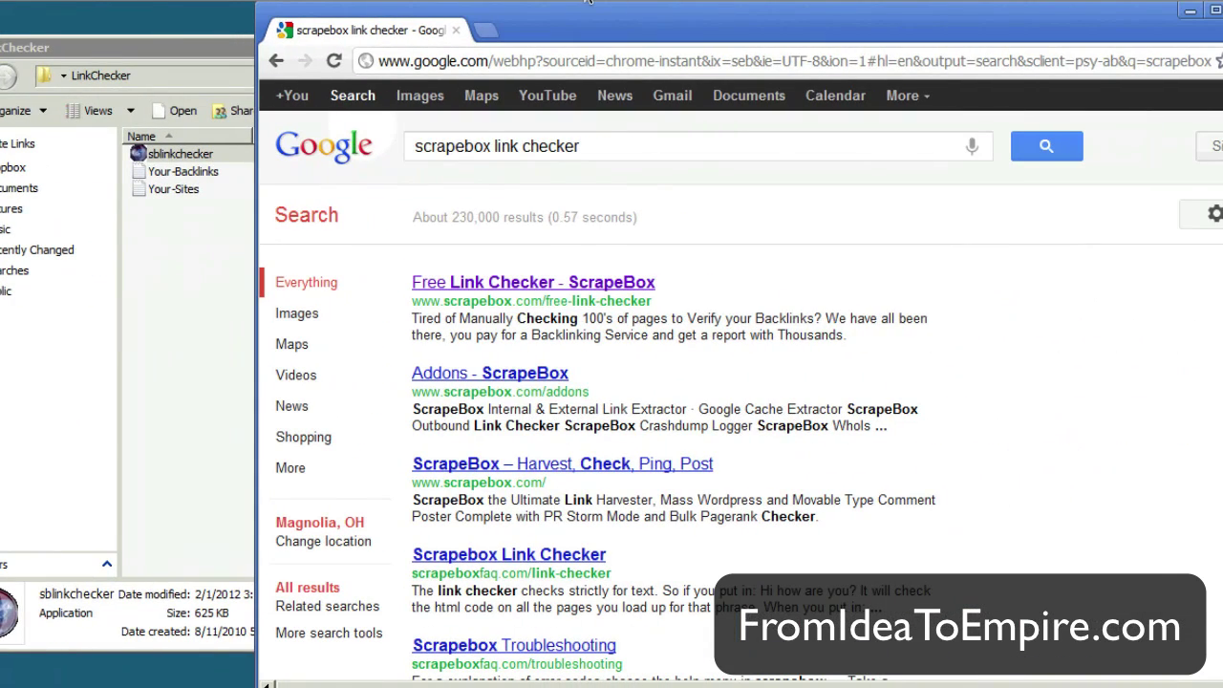
left_click(509, 283)
scroll(510, 370, "down", 5)
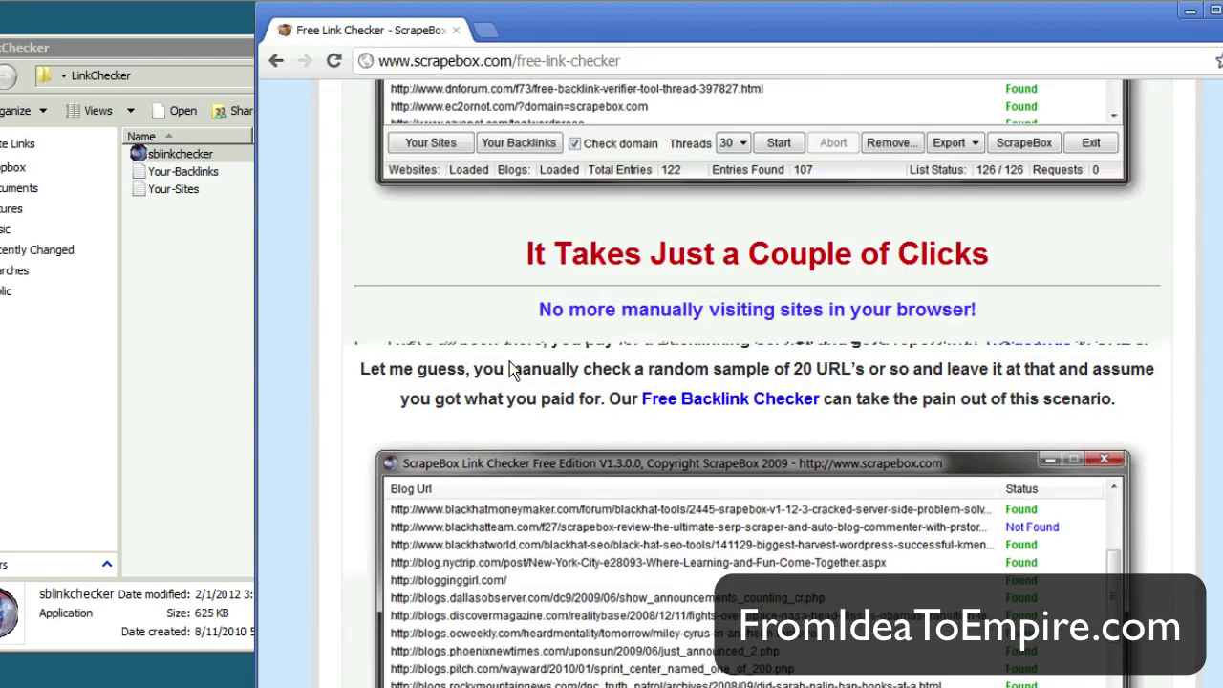
scroll(509, 368, "down", 15)
scroll(508, 363, "down", 2)
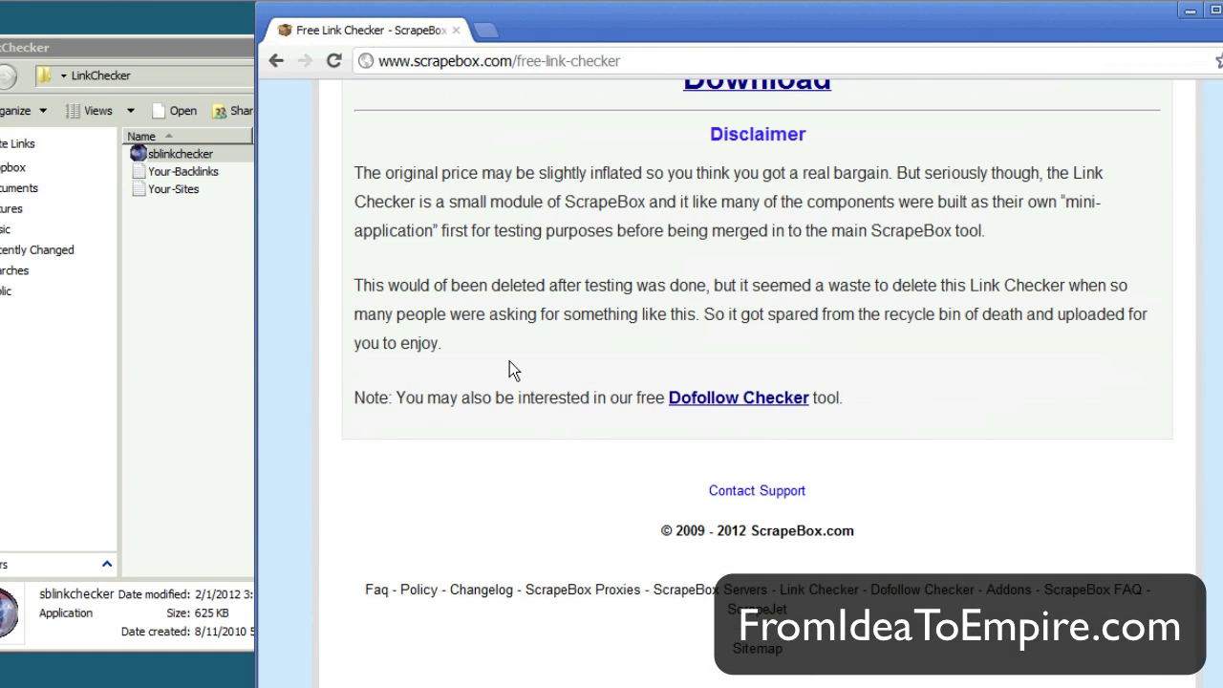
scroll(509, 361, "up", 15)
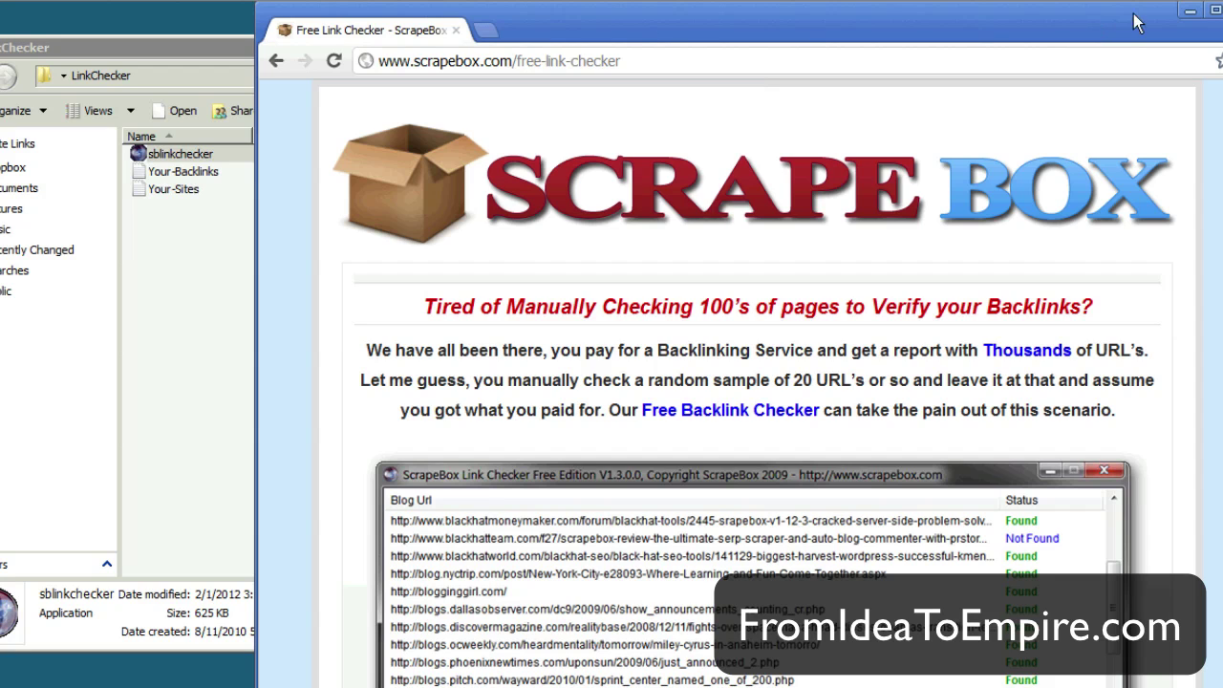
Step: Close the browser showing the Free Link Checker page and bring the LinkChecker folder window fully into view
double_click(1092, 29)
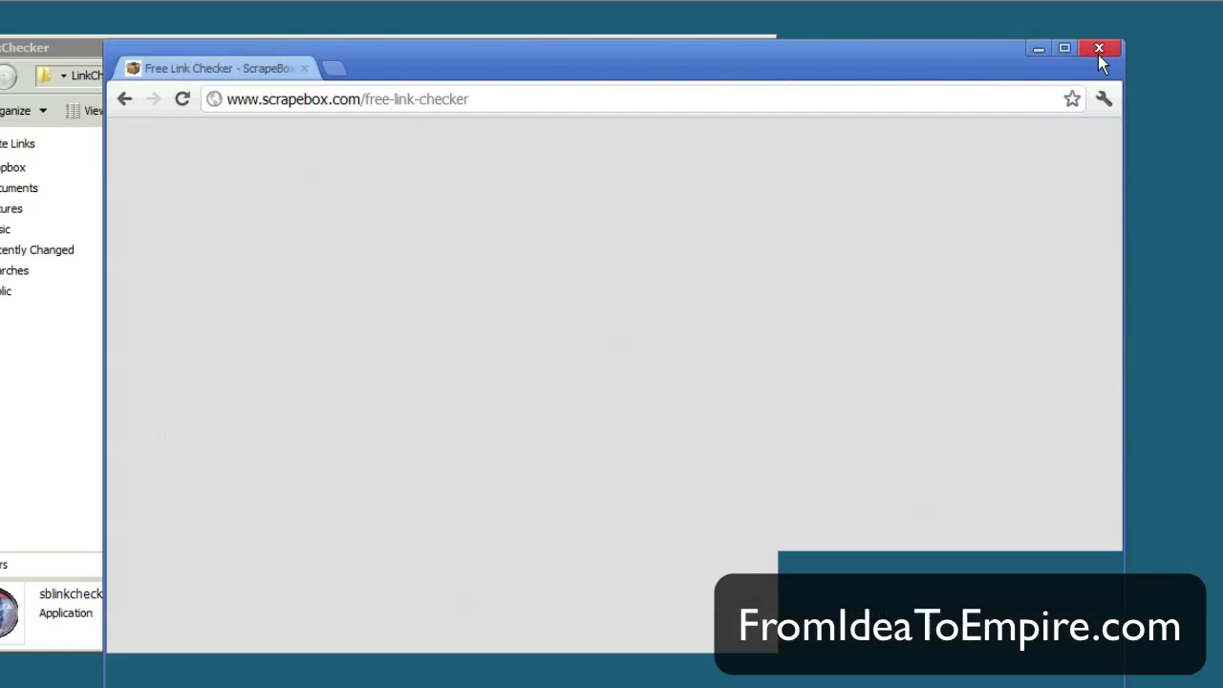
left_click(1098, 54)
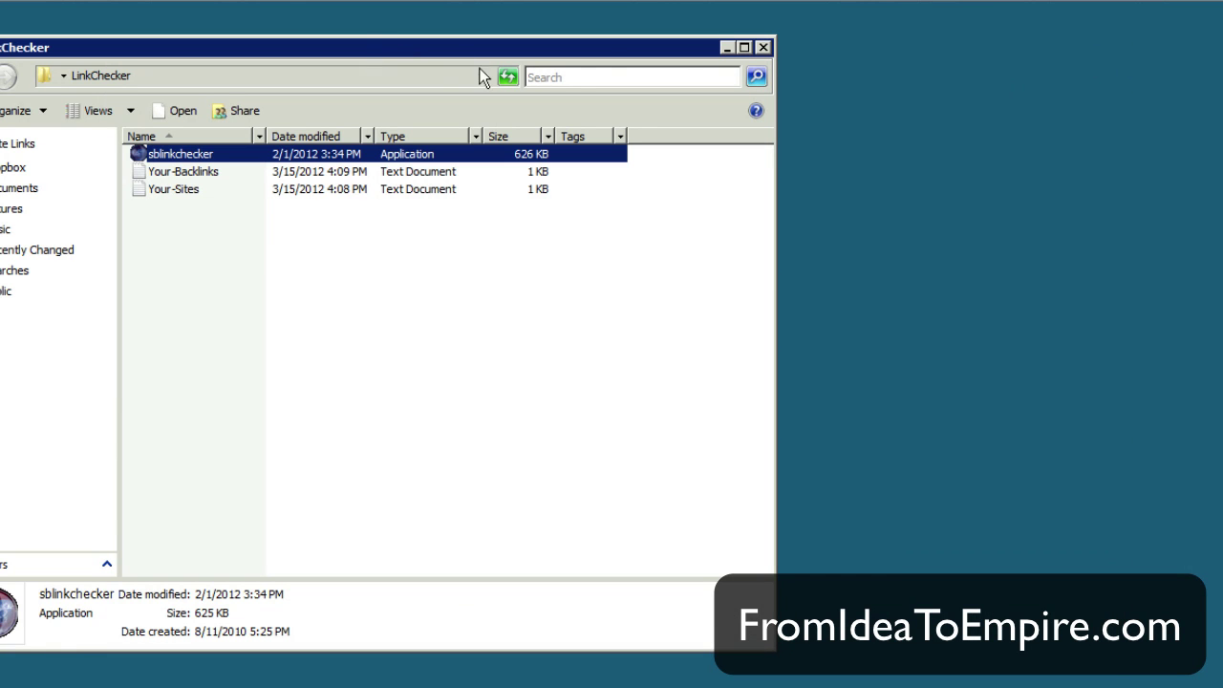
left_click_drag(480, 69, 690, 76)
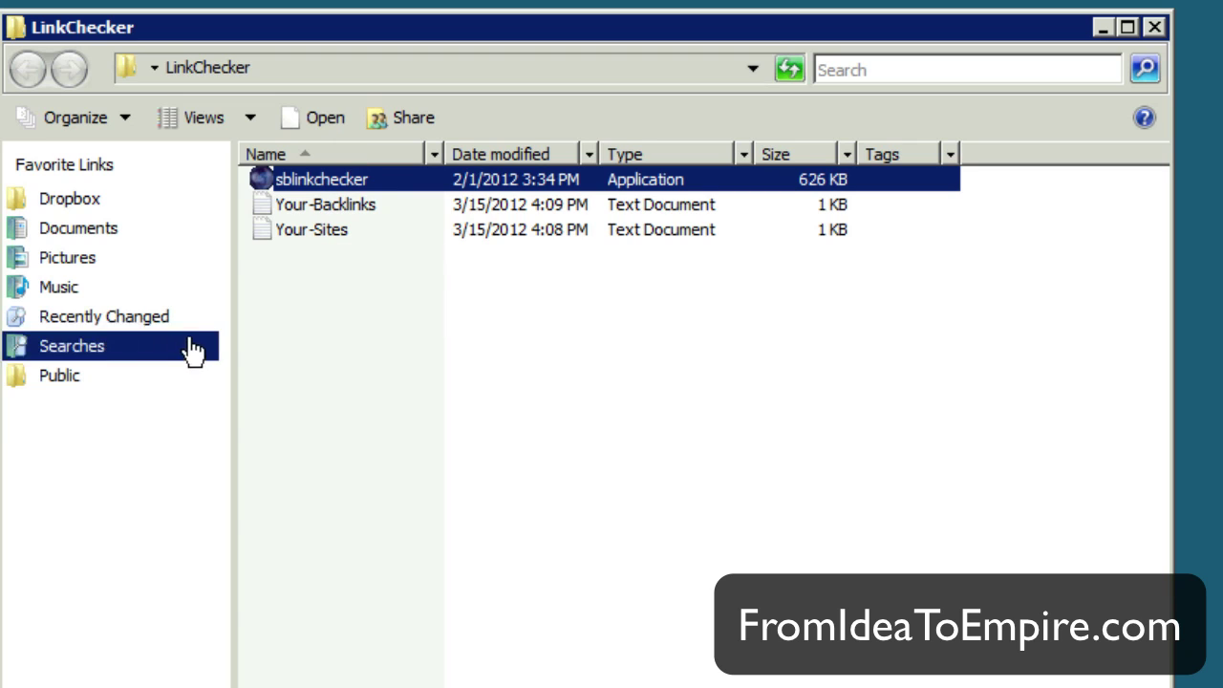
double_click(294, 237)
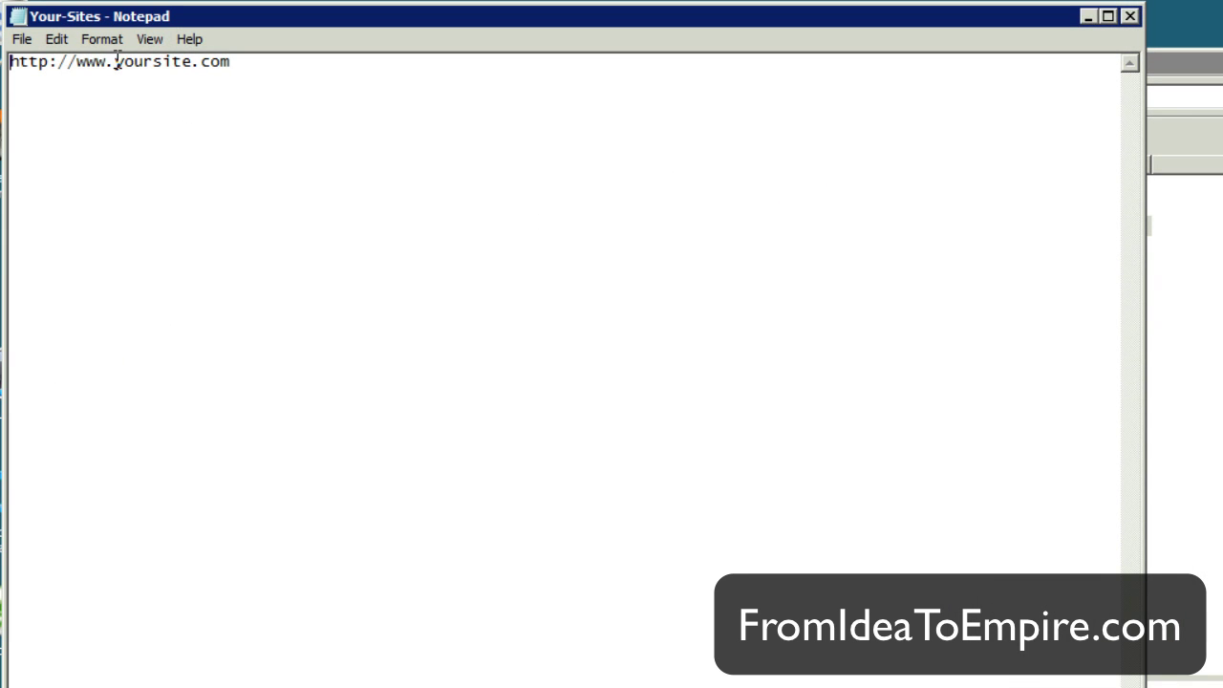
left_click_drag(116, 61, 192, 64)
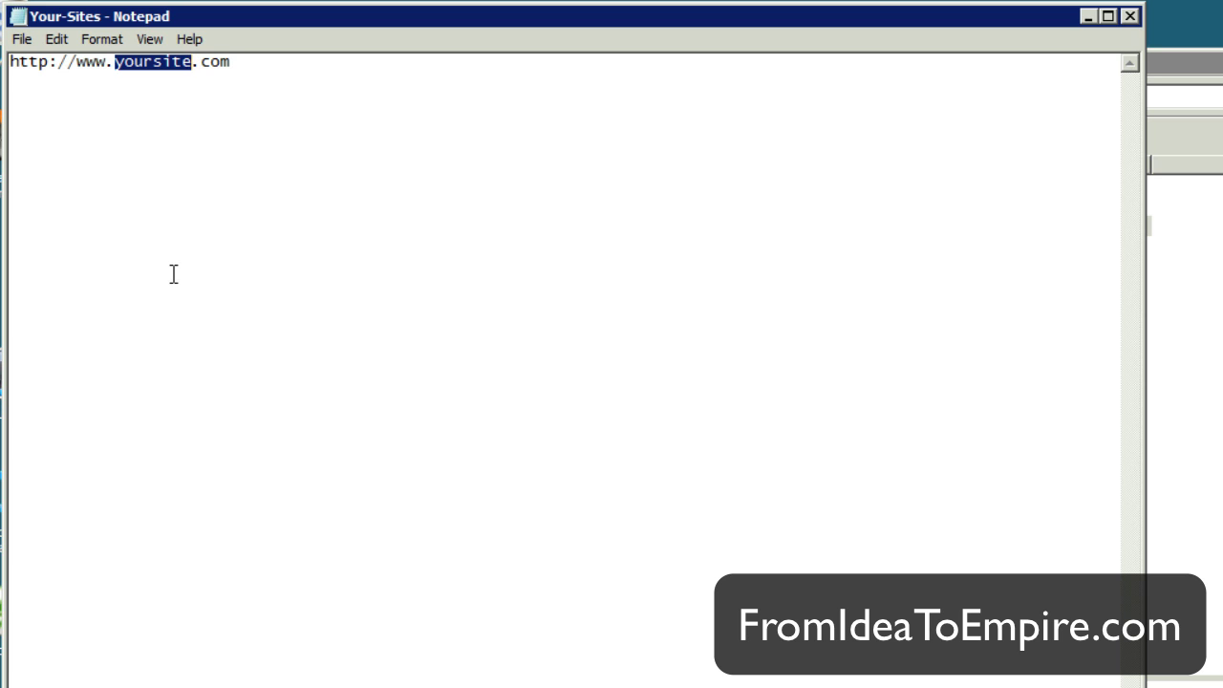
type("fromideatoempi")
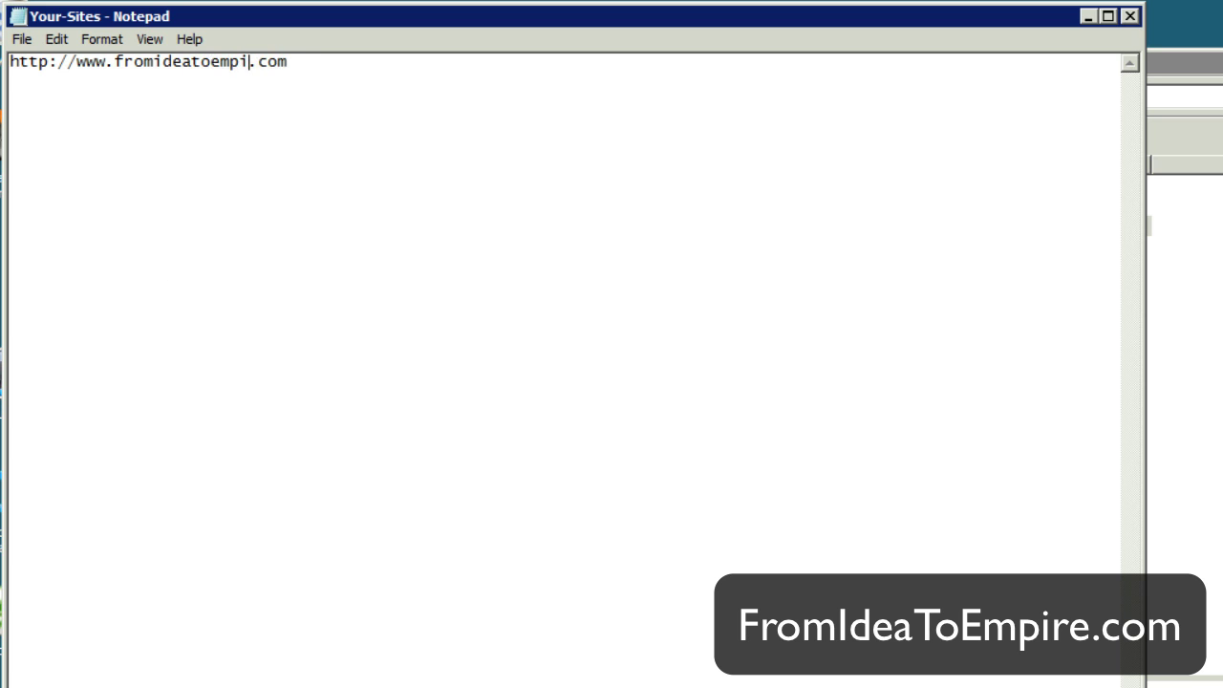
type("re")
left_click(1129, 16)
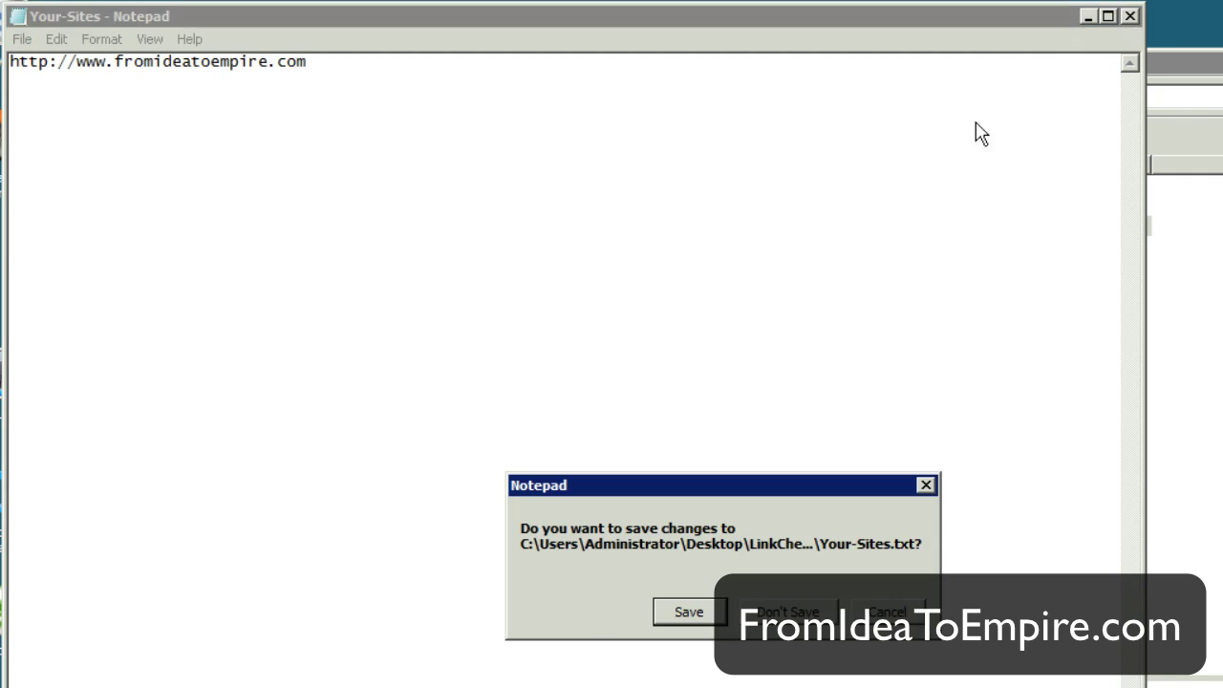
left_click(684, 612)
Step: Open the Your-Backlinks text file and select the entire Source URL column in the downloaded backlinks spreadsheet for copying
double_click(656, 204)
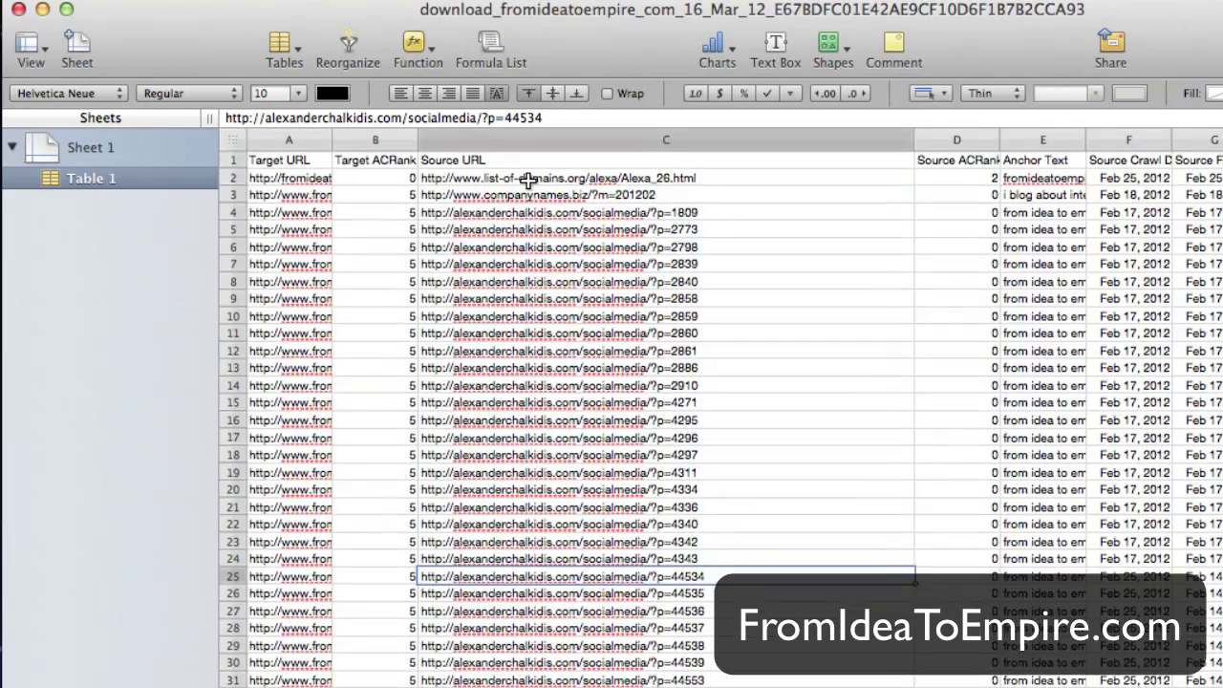
left_click(527, 180)
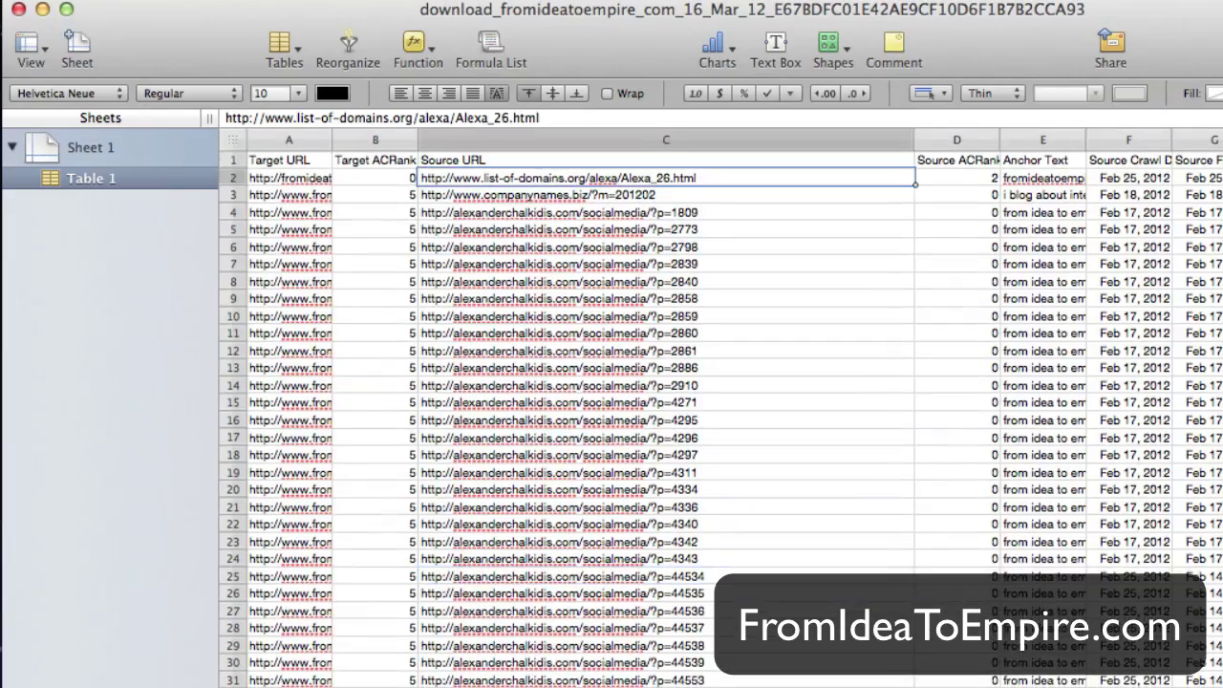
scroll(528, 180, "down", 20)
scroll(721, 417, "down", 20)
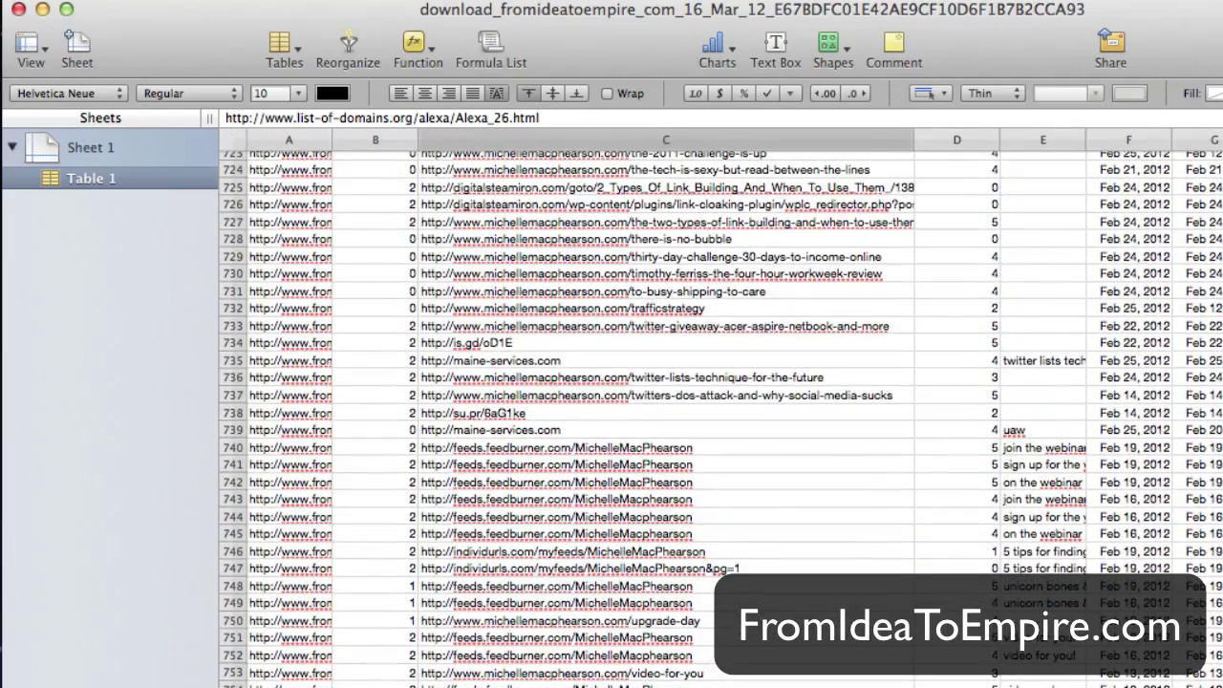
left_click(665, 140)
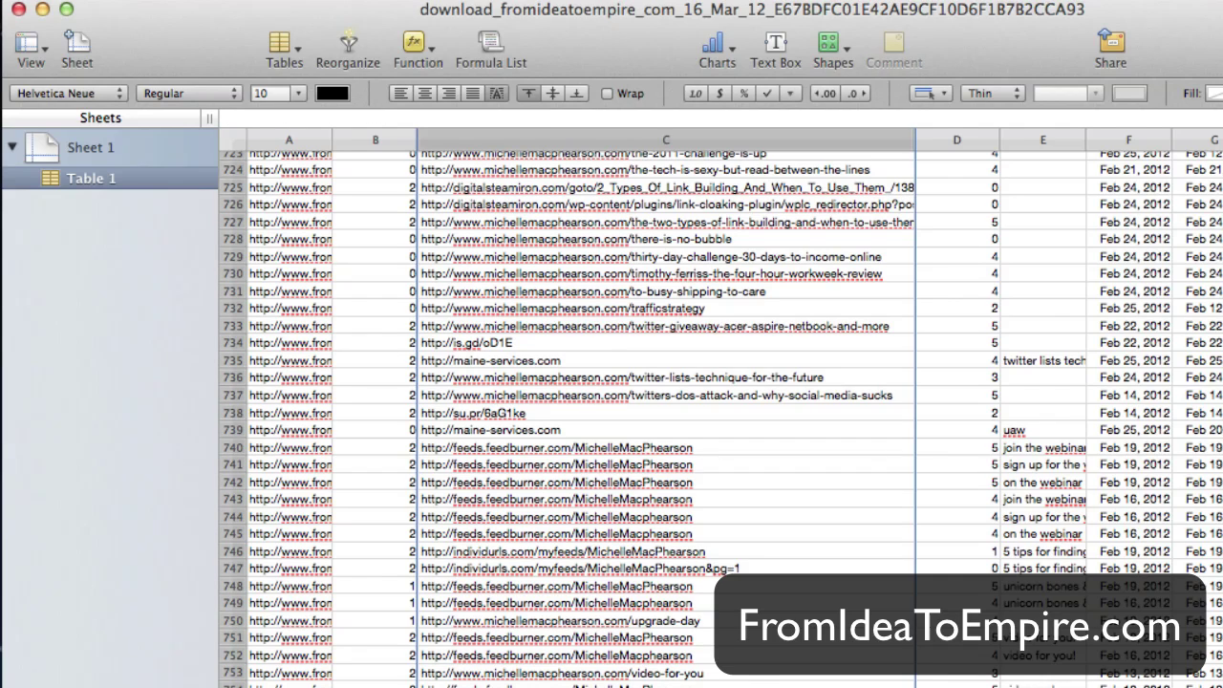
Step: Switch back to Notepad, replace the placeholder in Your-Backlinks with the copied source URLs, and save and close the file
key("super+Tab")
left_click_drag(1093, 279, 866, 276)
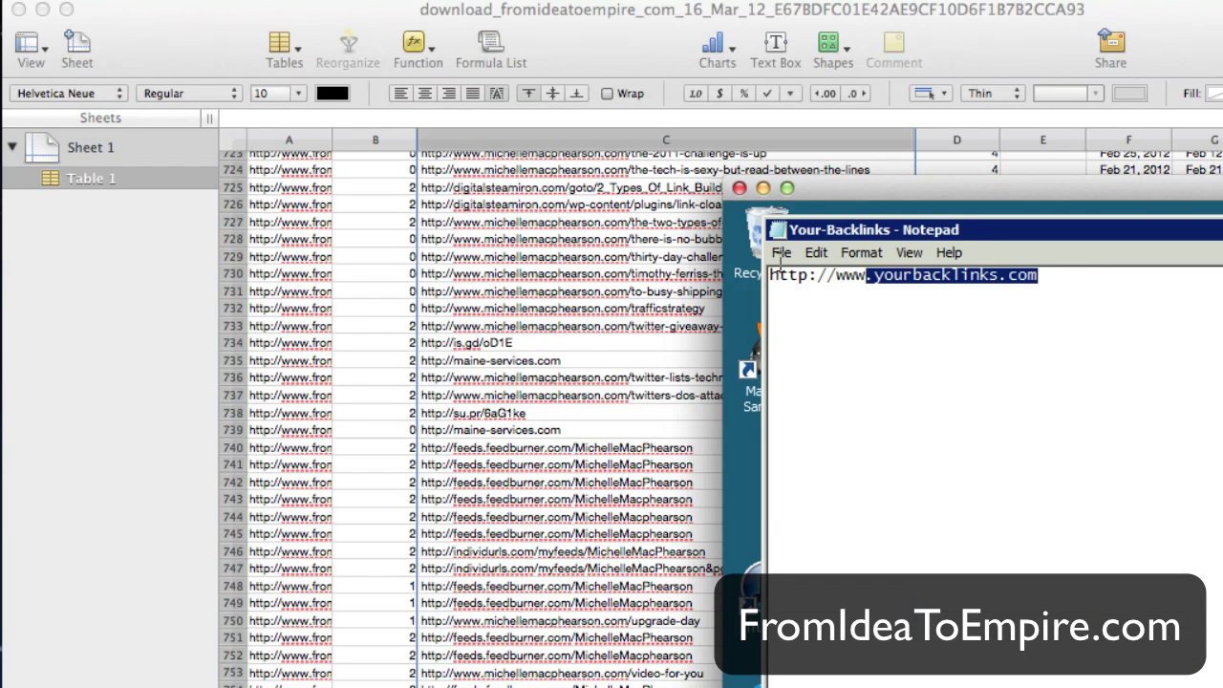
left_click_drag(779, 264, 761, 287)
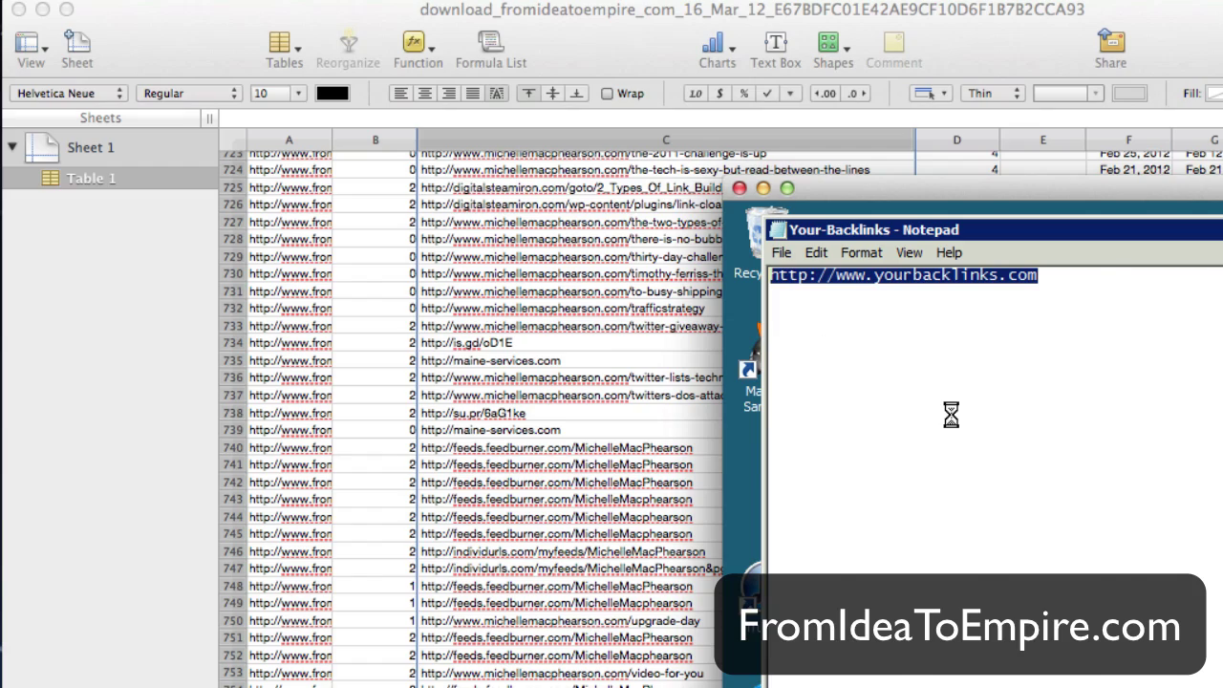
key("ctrl+v")
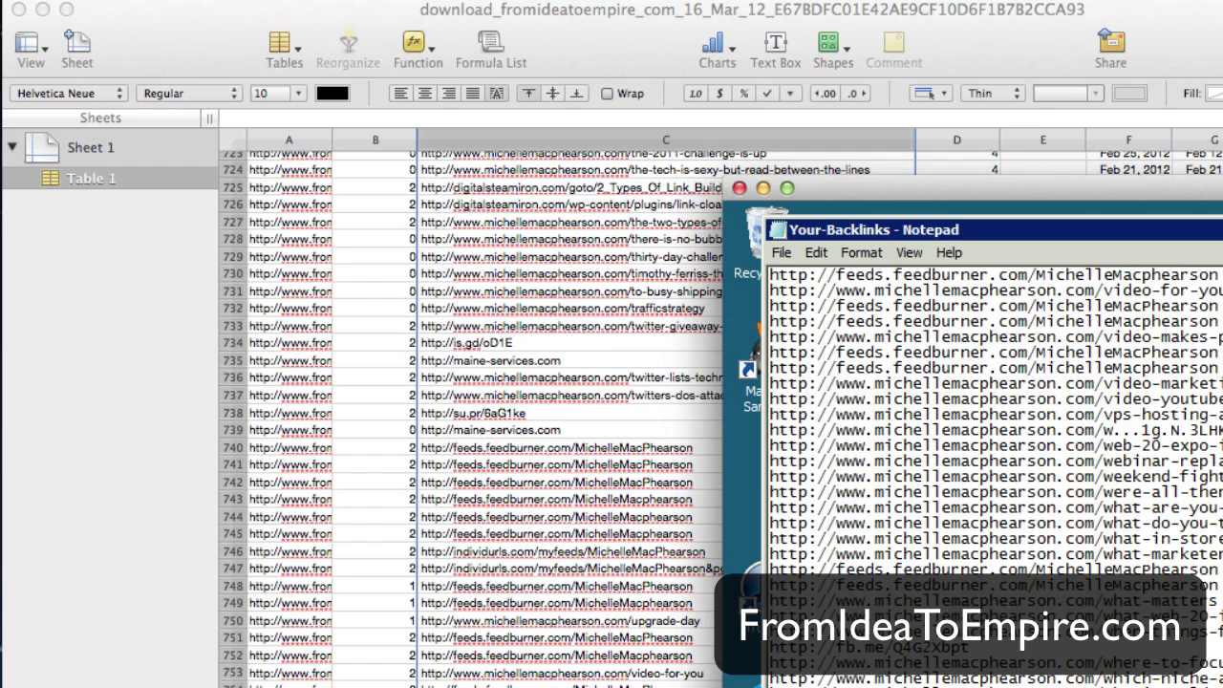
key("alt+F4")
left_click(512, 610)
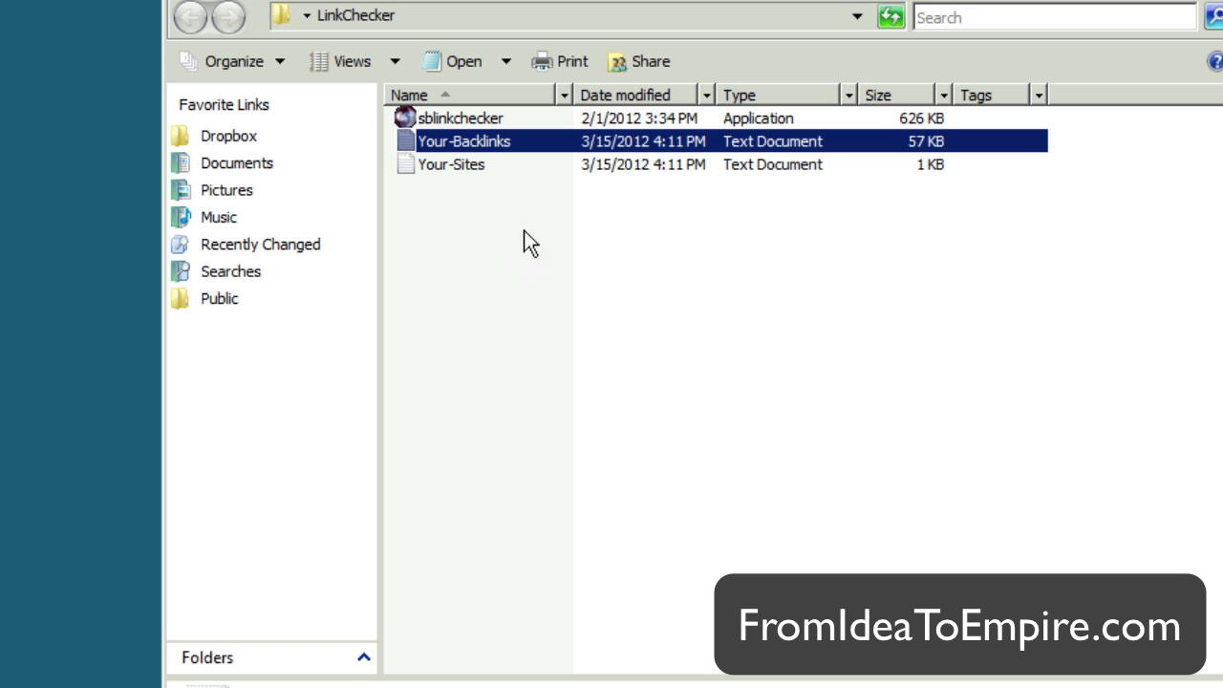
Step: Launch sblinkchecker and load Your-Sites from the Desktop's LinkChecker folder as the list of sites
double_click(504, 124)
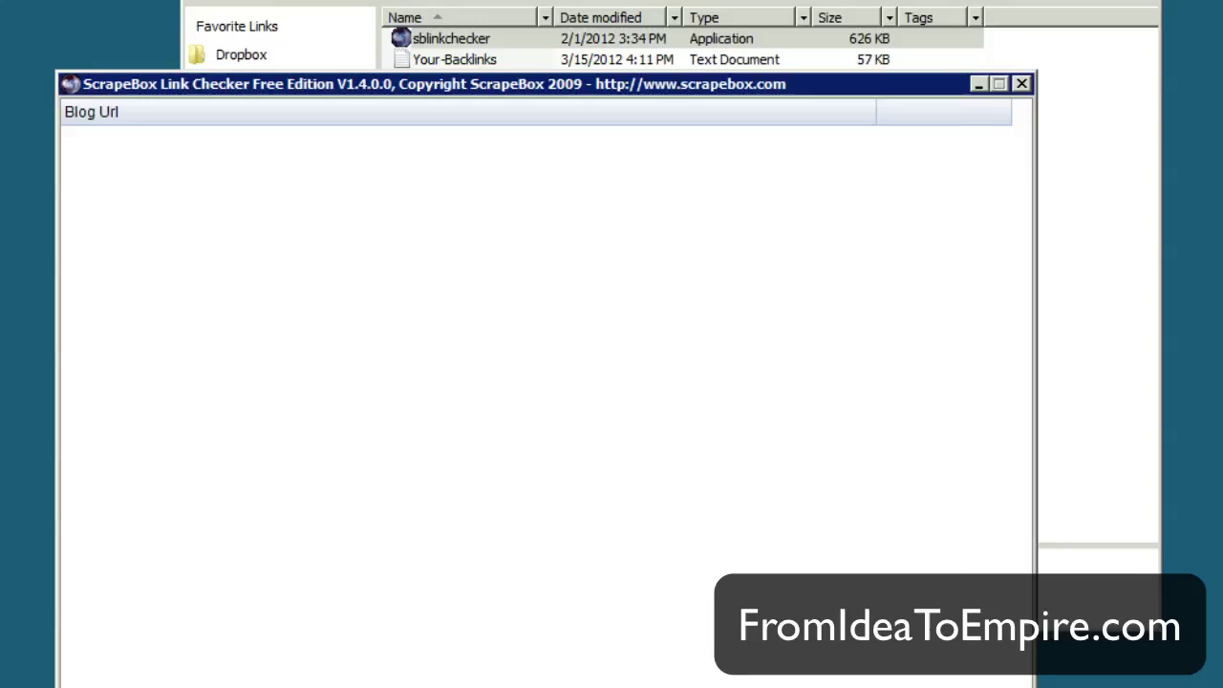
left_click(141, 642)
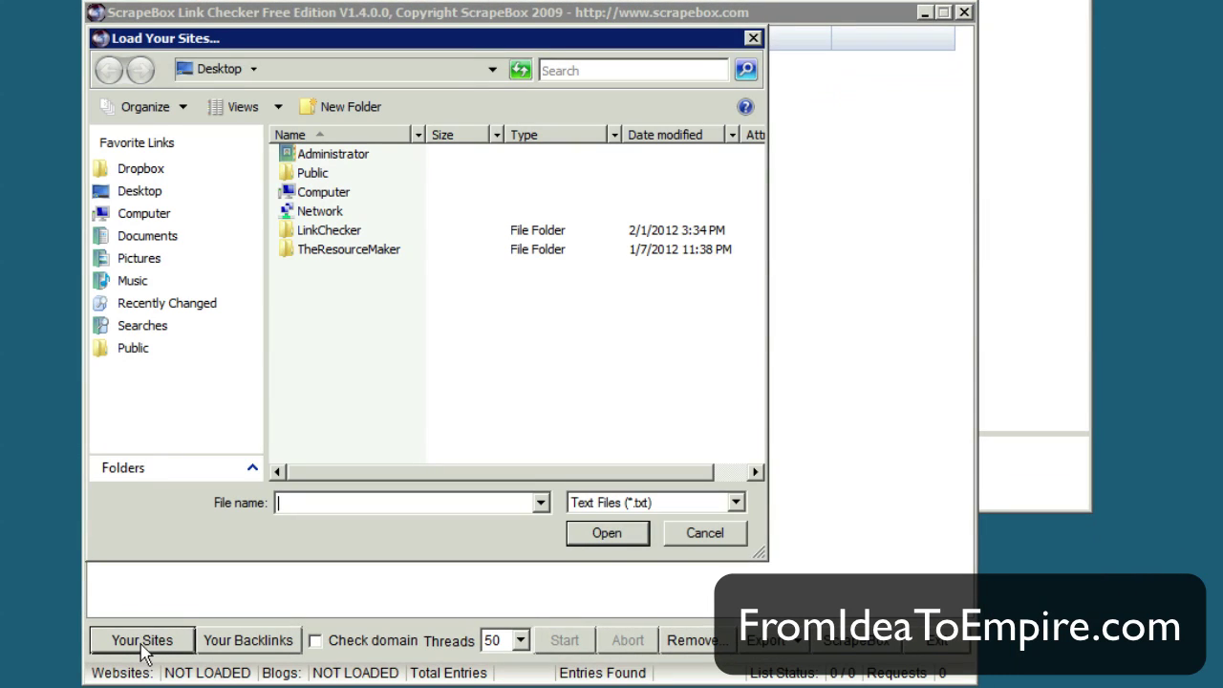
left_click(361, 235)
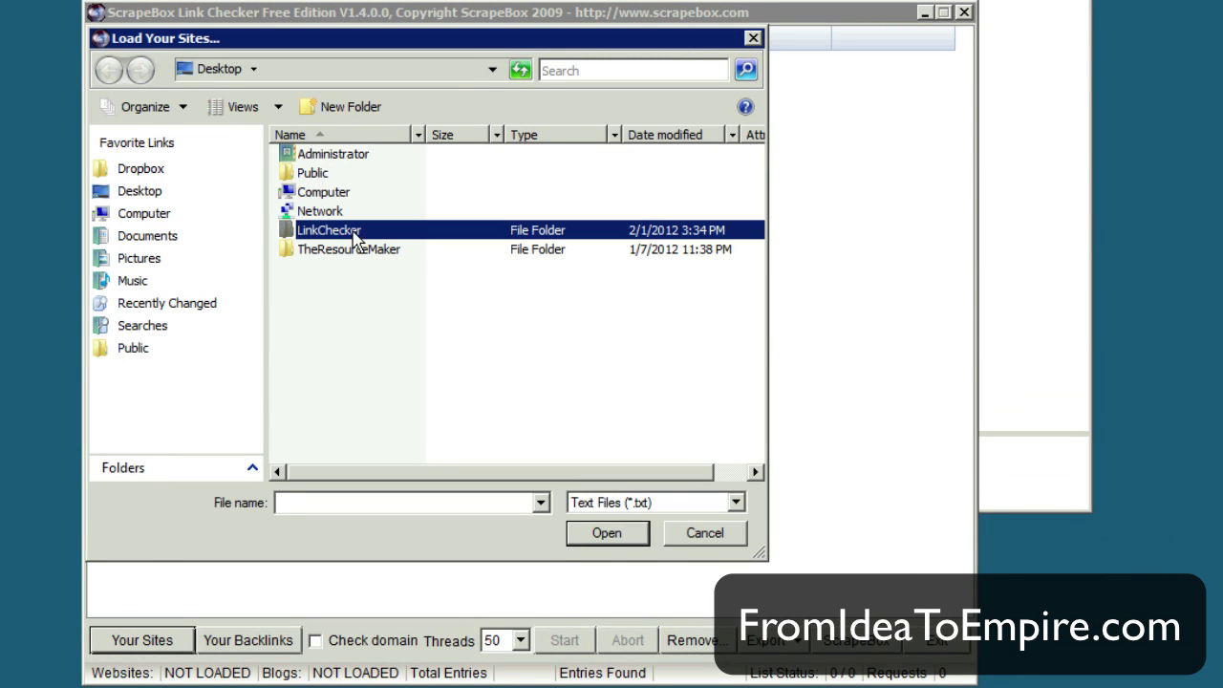
double_click(355, 239)
left_click(349, 174)
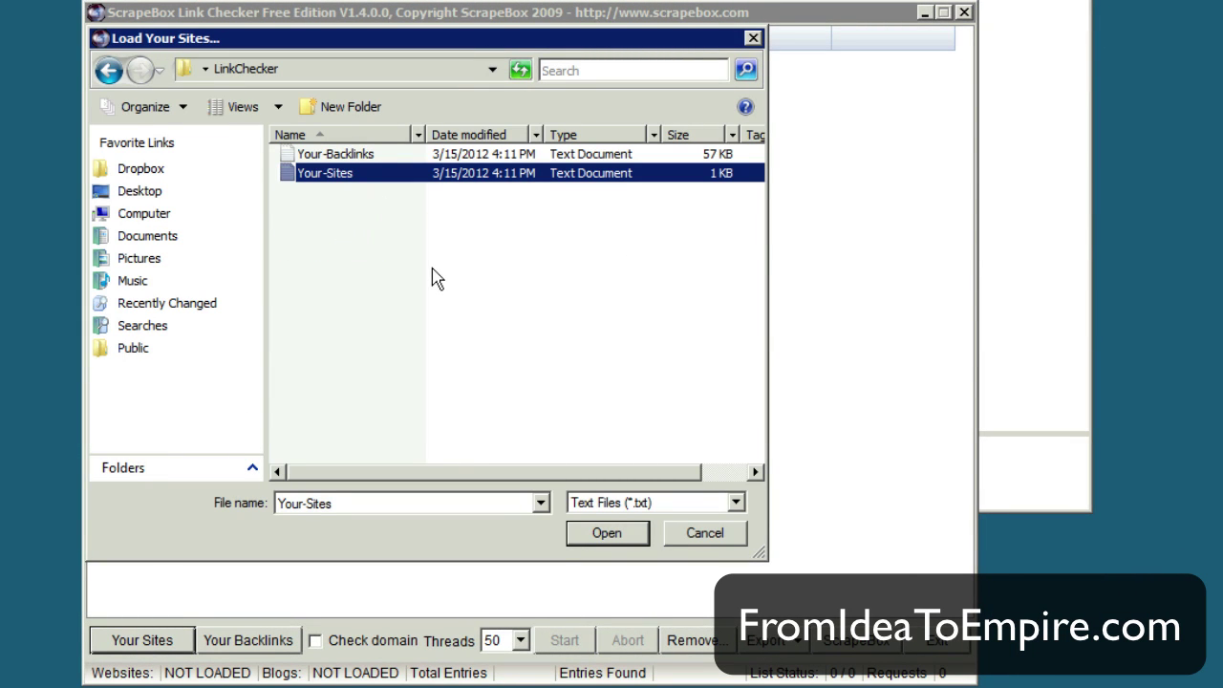
left_click(573, 535)
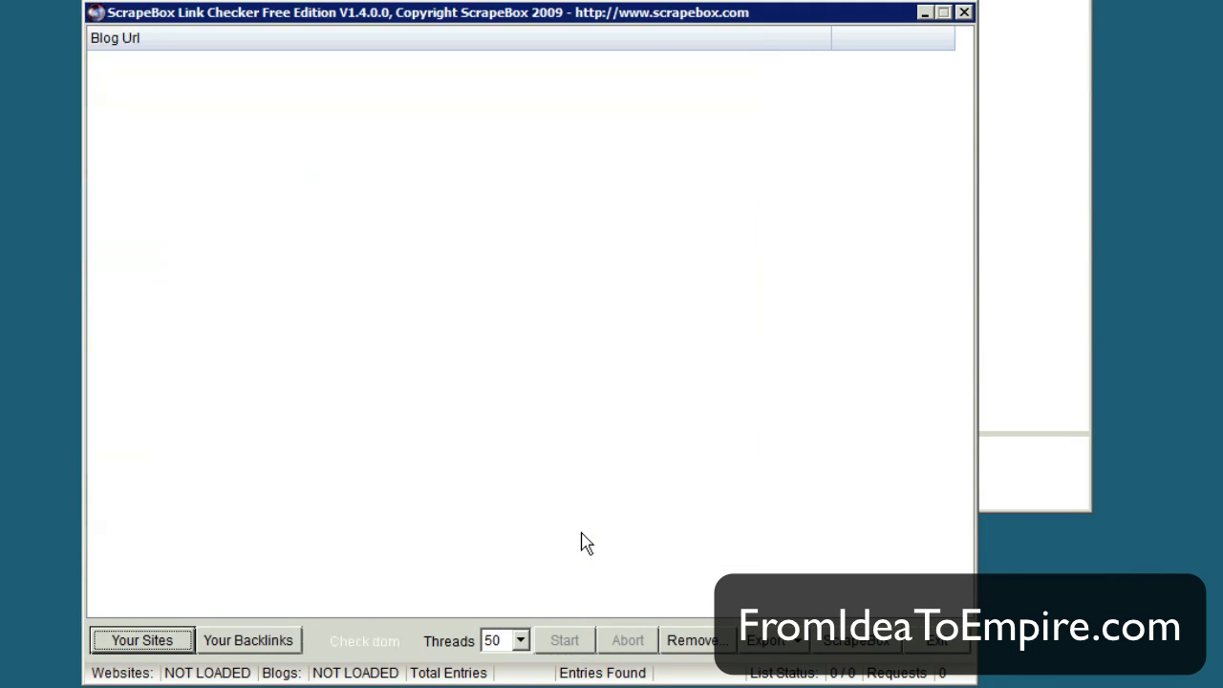
Step: Load the Your-Backlinks text file from the LinkChecker folder as the list of backlinks
left_click(236, 651)
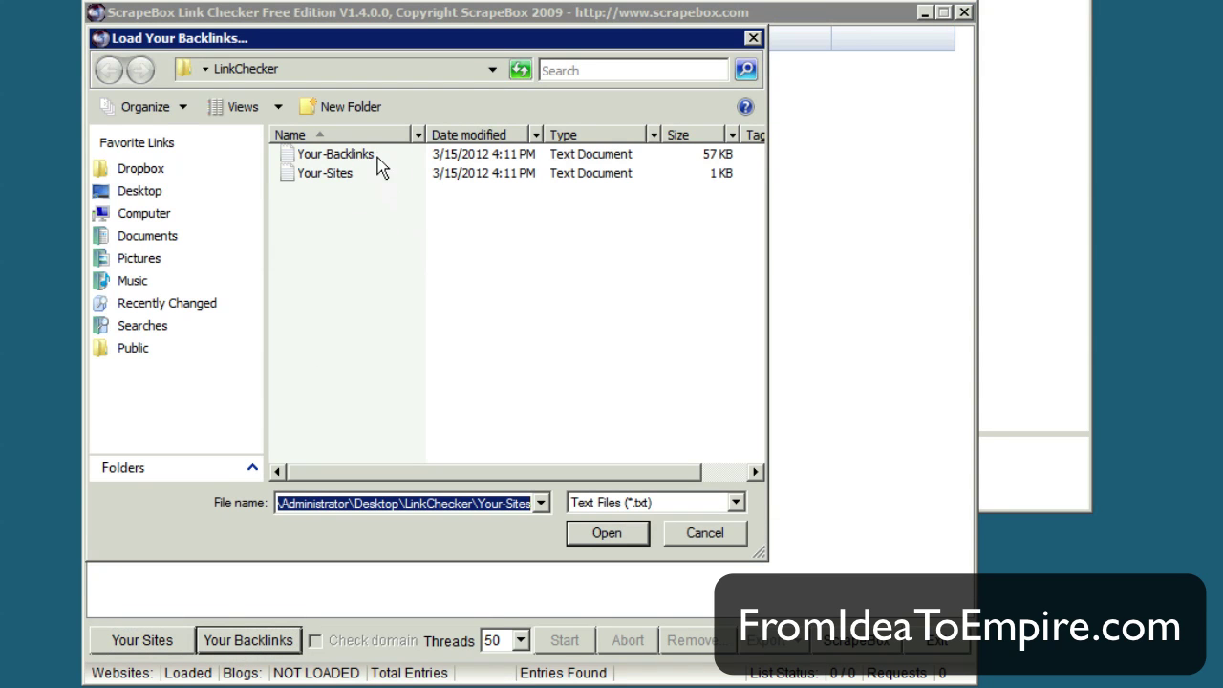
left_click(377, 158)
left_click(599, 533)
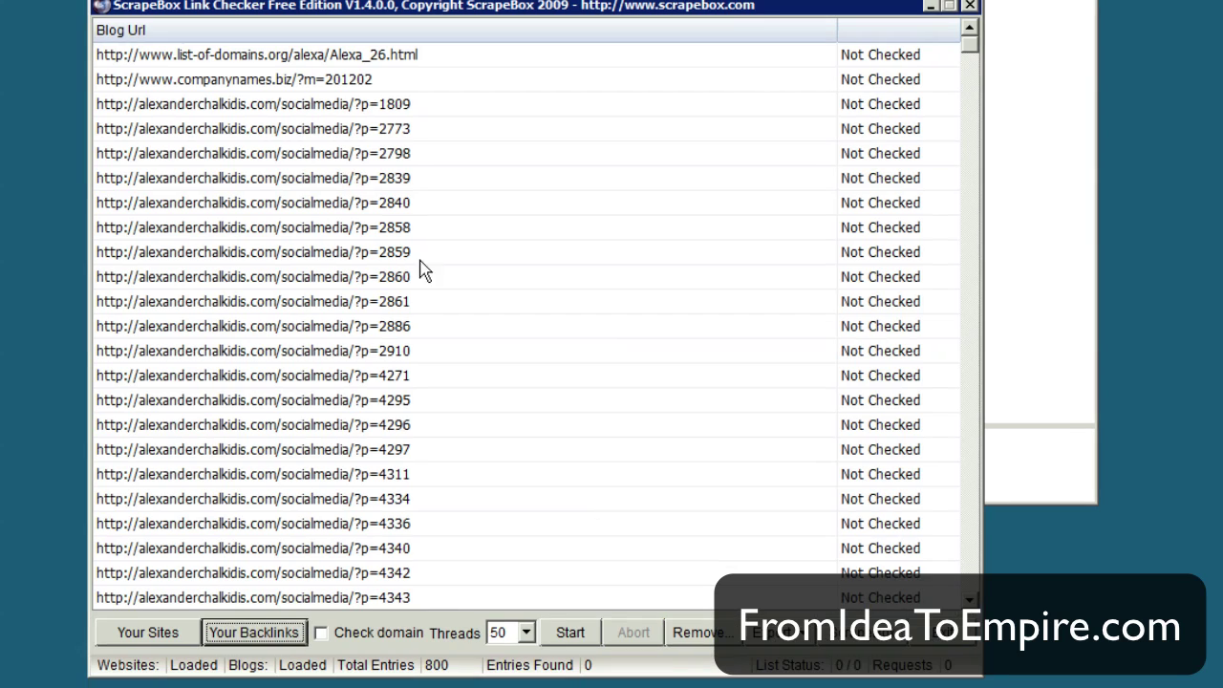
Step: Enable the Check domain option and start checking the loaded backlinks
left_click(322, 634)
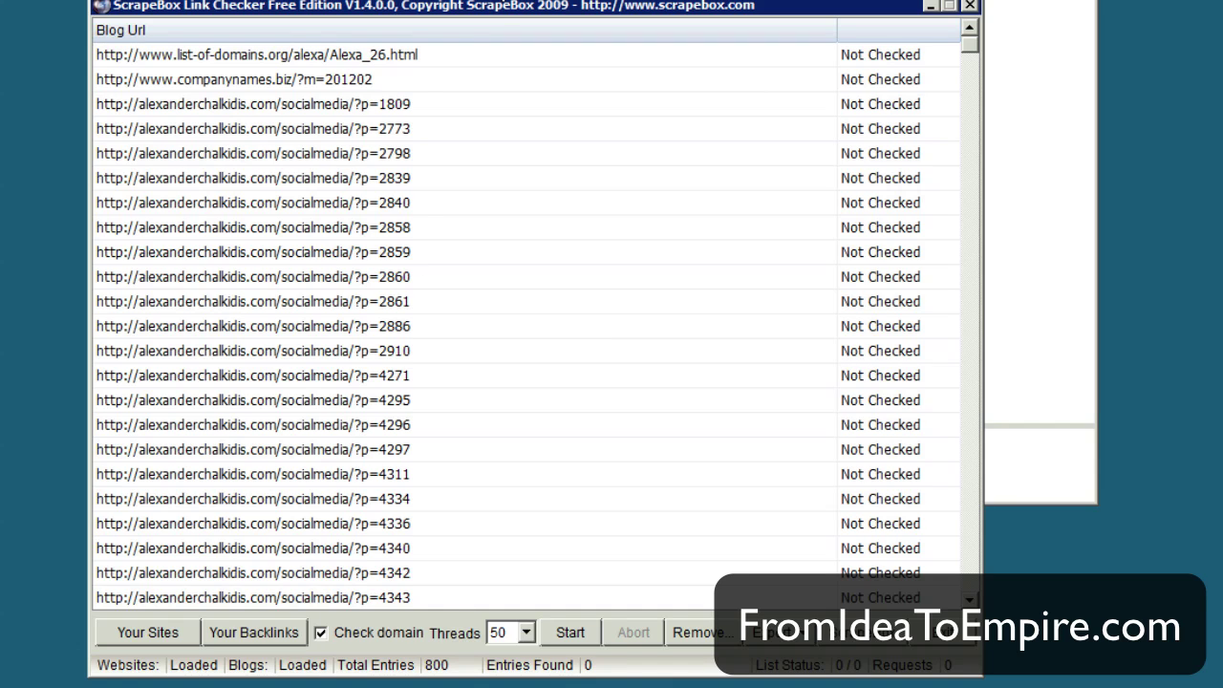
left_click_drag(496, 5, 482, 84)
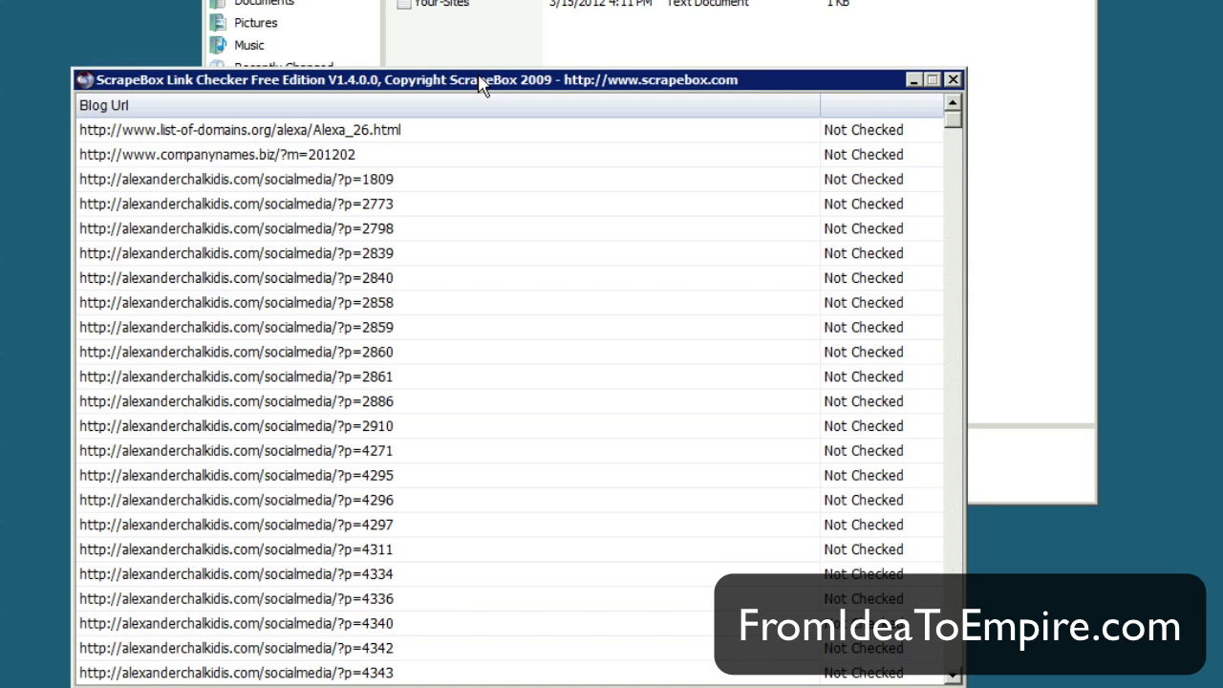
left_click_drag(481, 86, 478, 21)
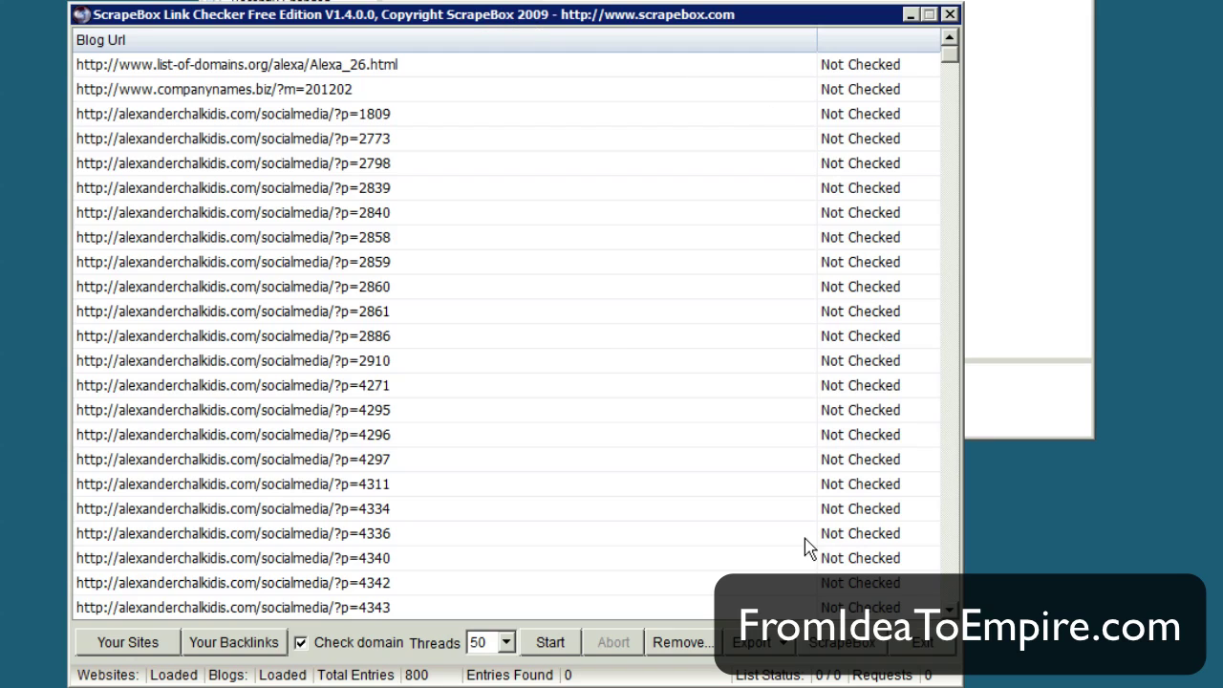
left_click(553, 645)
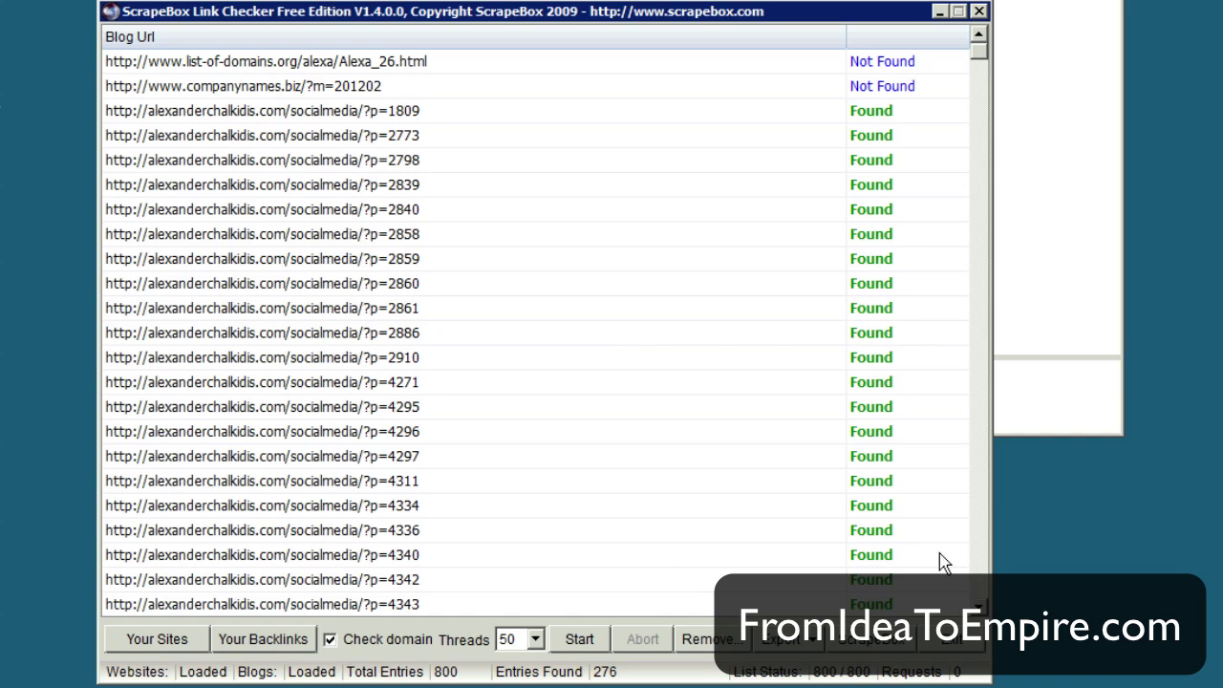
Step: Look through the status of the checked backlinks down the list and return to its beginning
left_click(976, 565)
left_click_drag(975, 557, 974, 555)
left_click(977, 565)
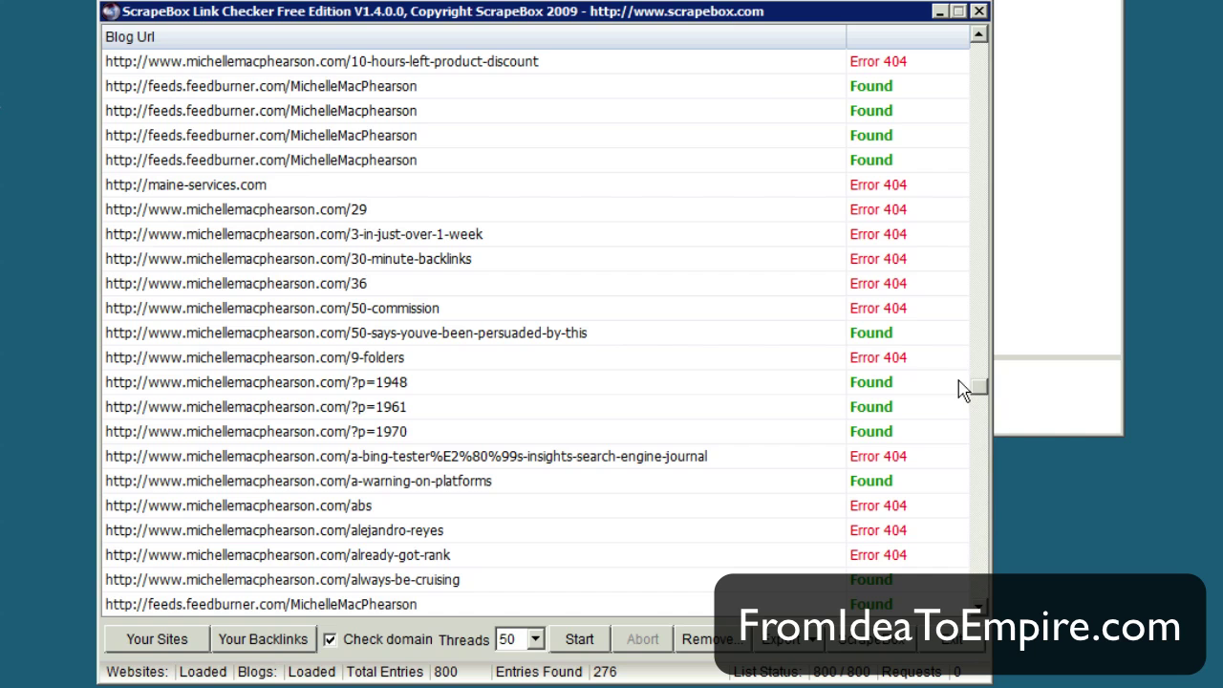
left_click_drag(977, 385, 968, 38)
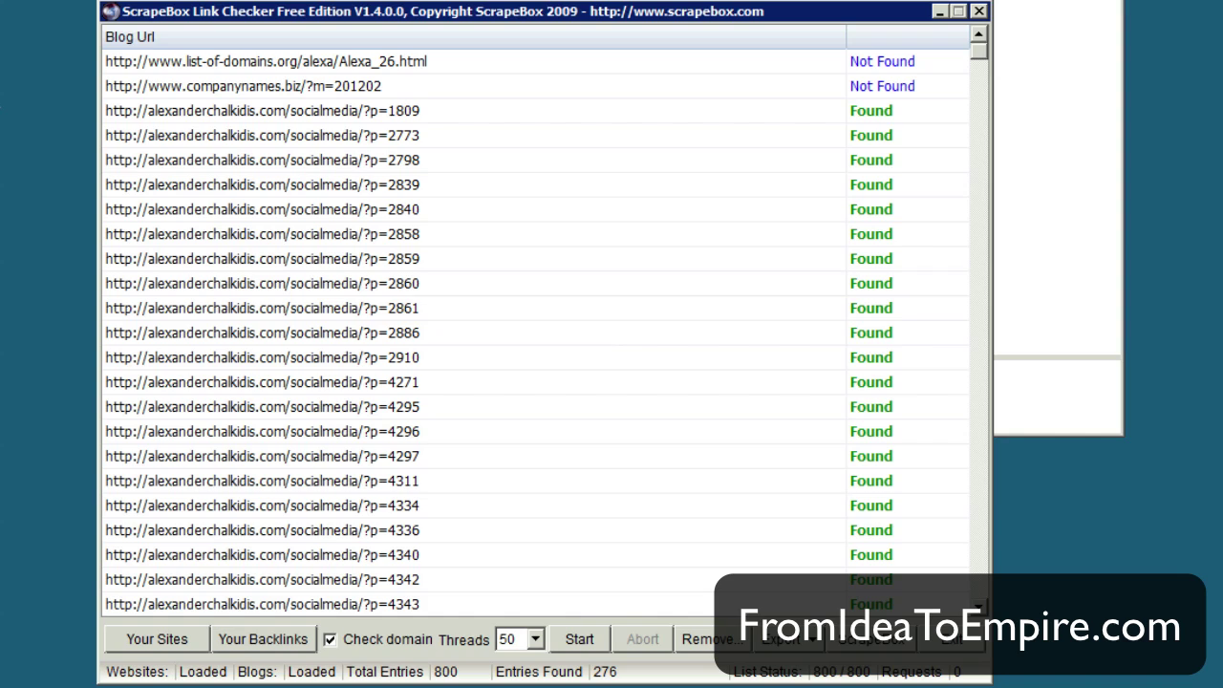
Step: Export the "Found" entries to the Desktop as a text file named "From Idea To Empire Checked Links"
left_click(781, 640)
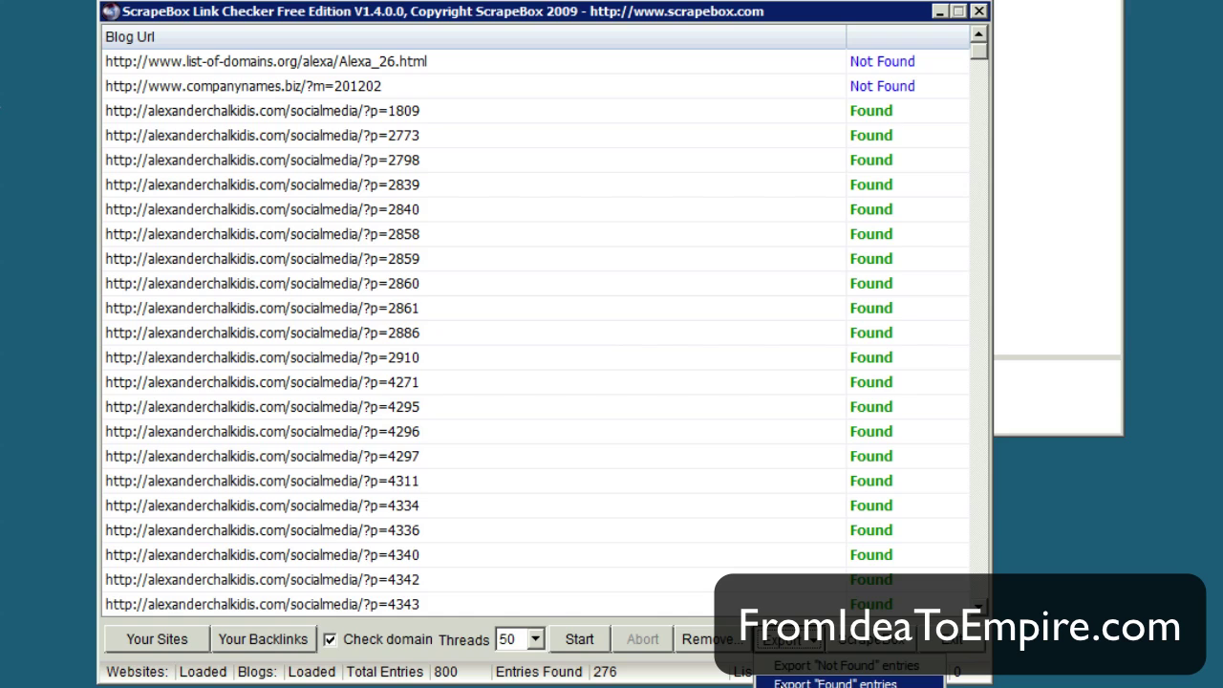
left_click(780, 680)
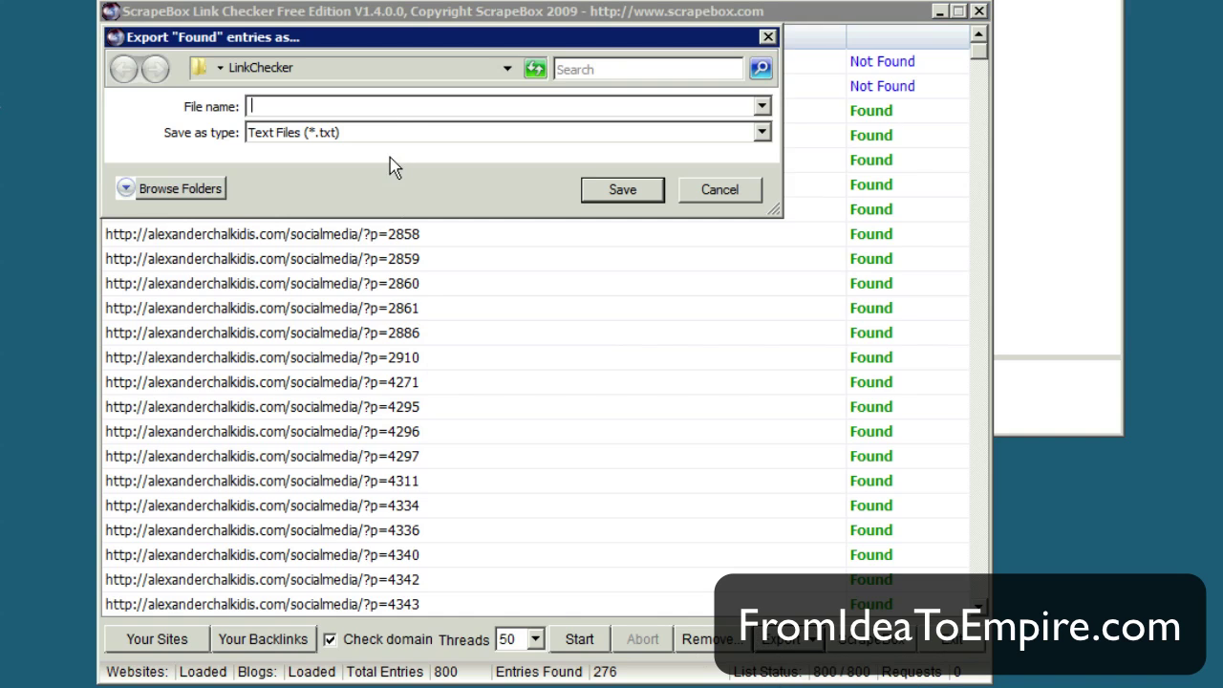
left_click(220, 69)
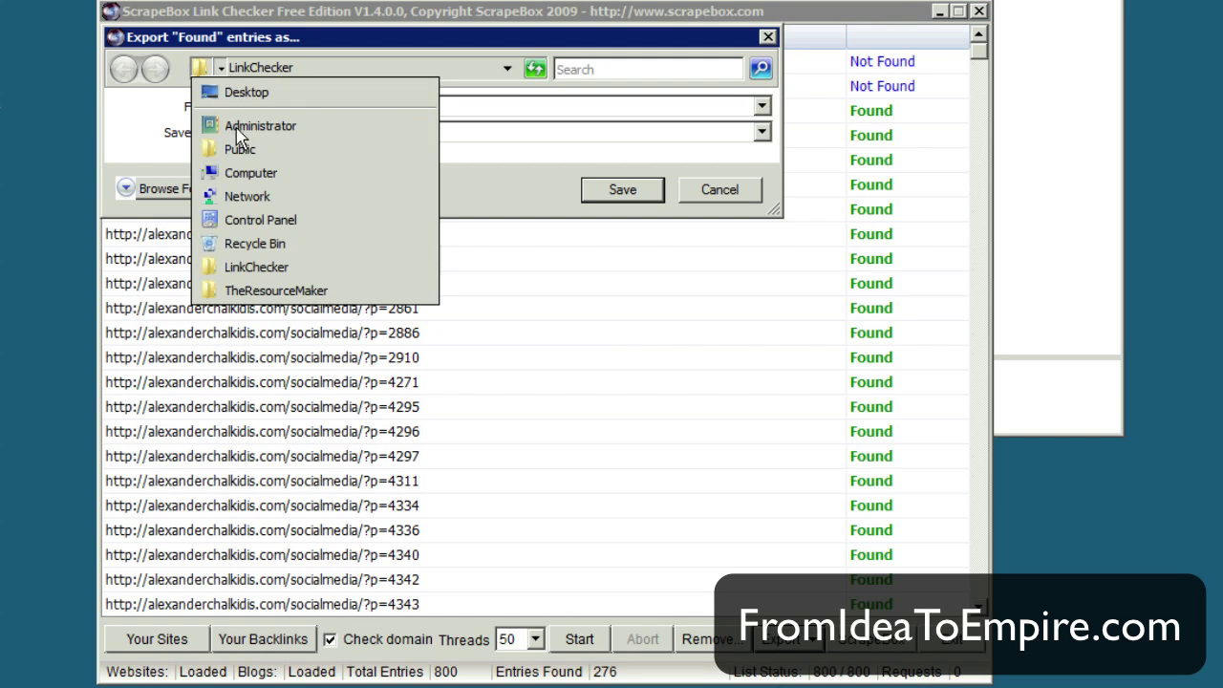
left_click(231, 93)
left_click(270, 102)
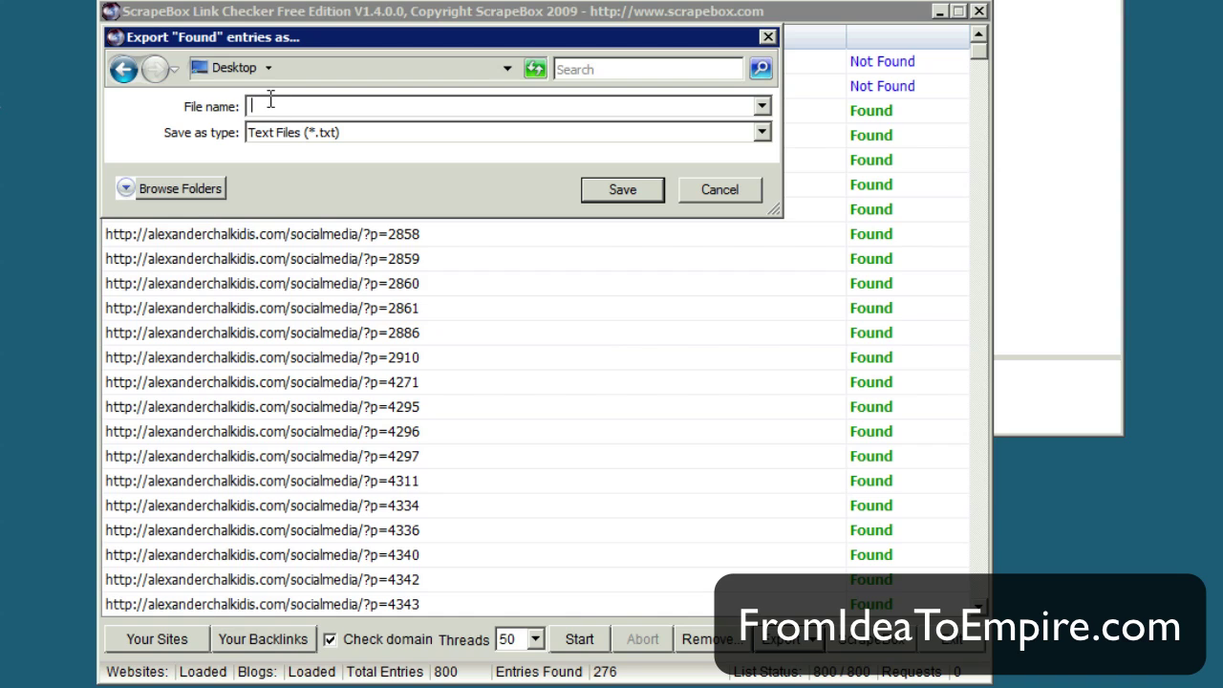
type("From Idea To Empire ")
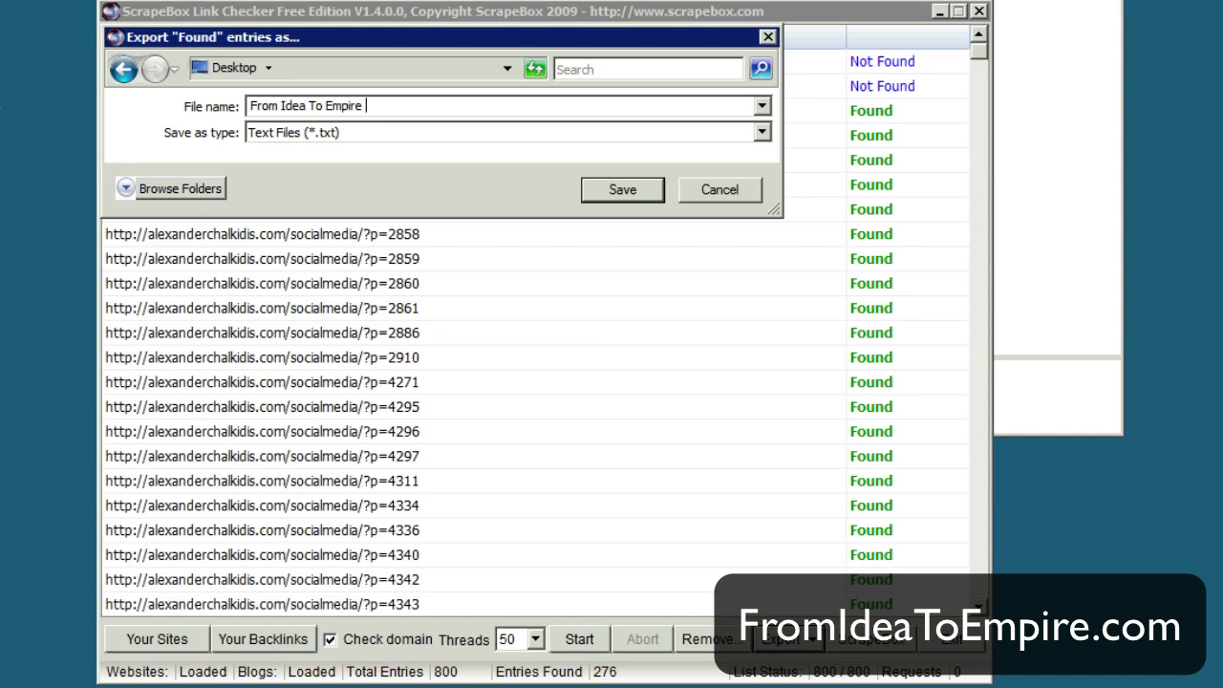
type("Checked Links")
left_click(644, 190)
left_click(560, 319)
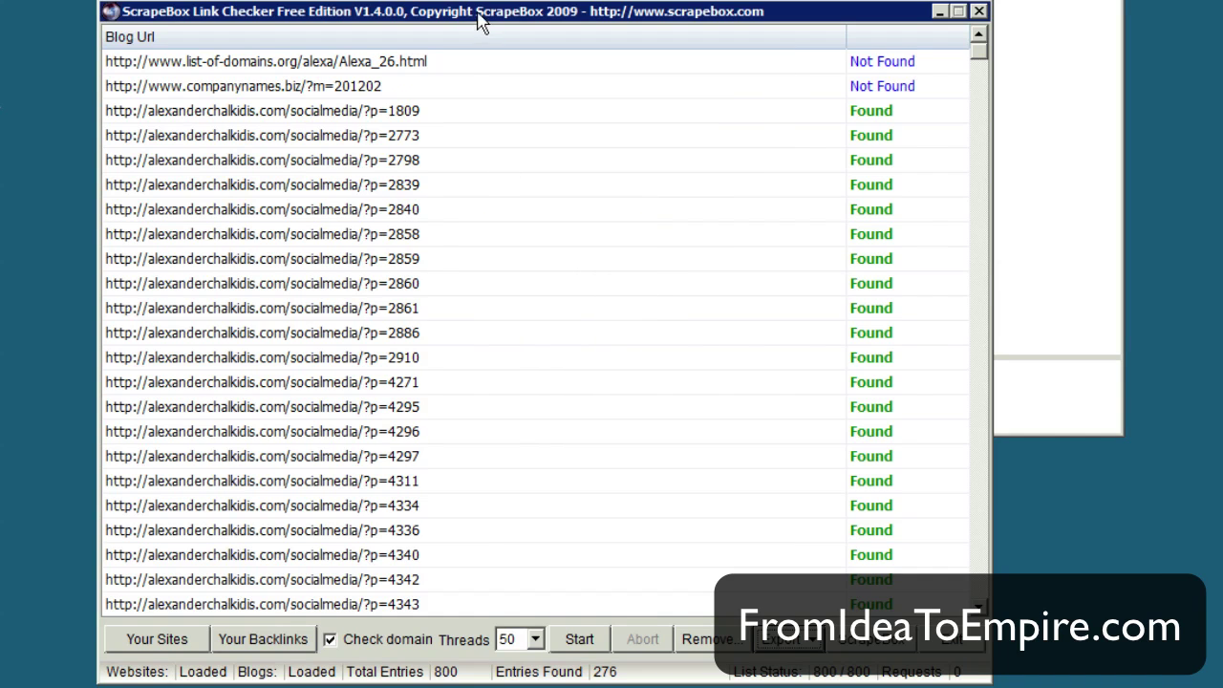
left_click_drag(483, 20, 693, 0)
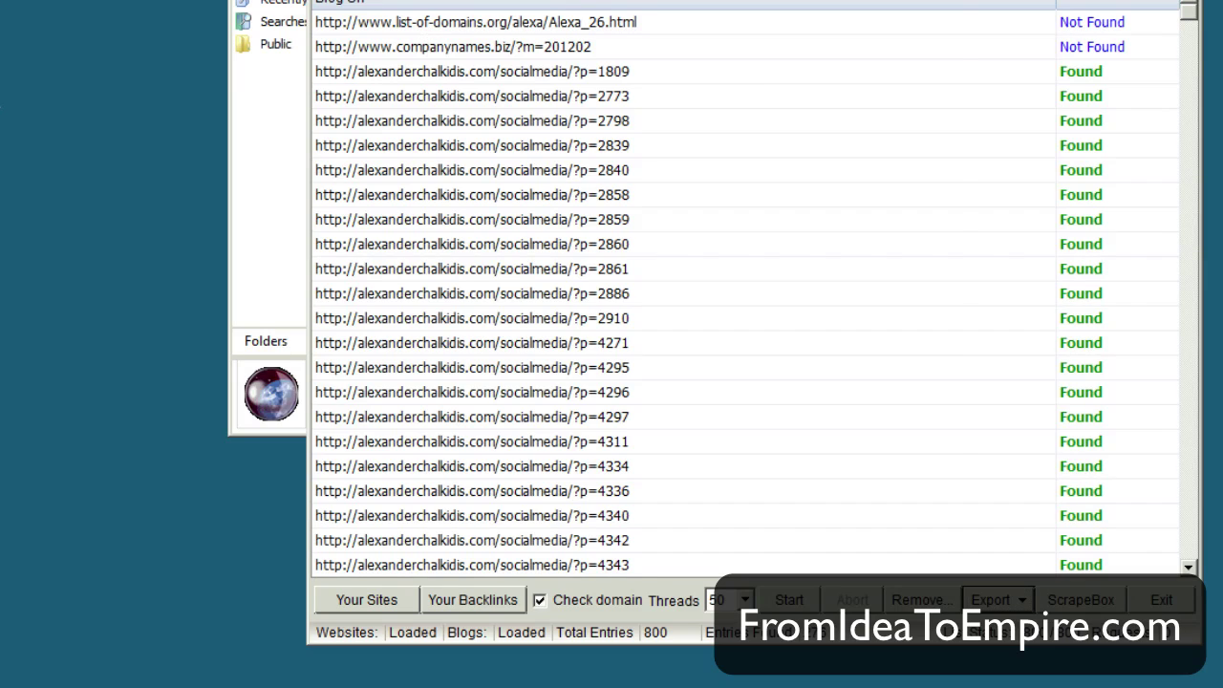
Step: Select and copy all the links in the exported text file of checked backlinks
key("ctrl+a")
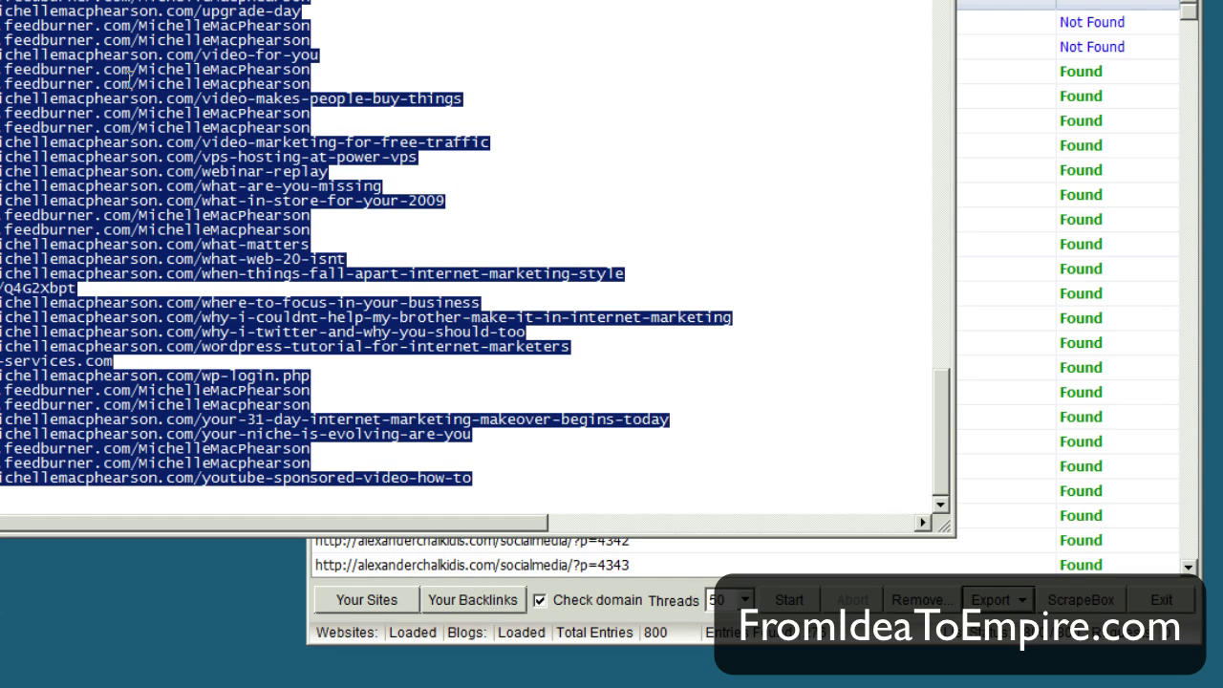
left_click(219, 83)
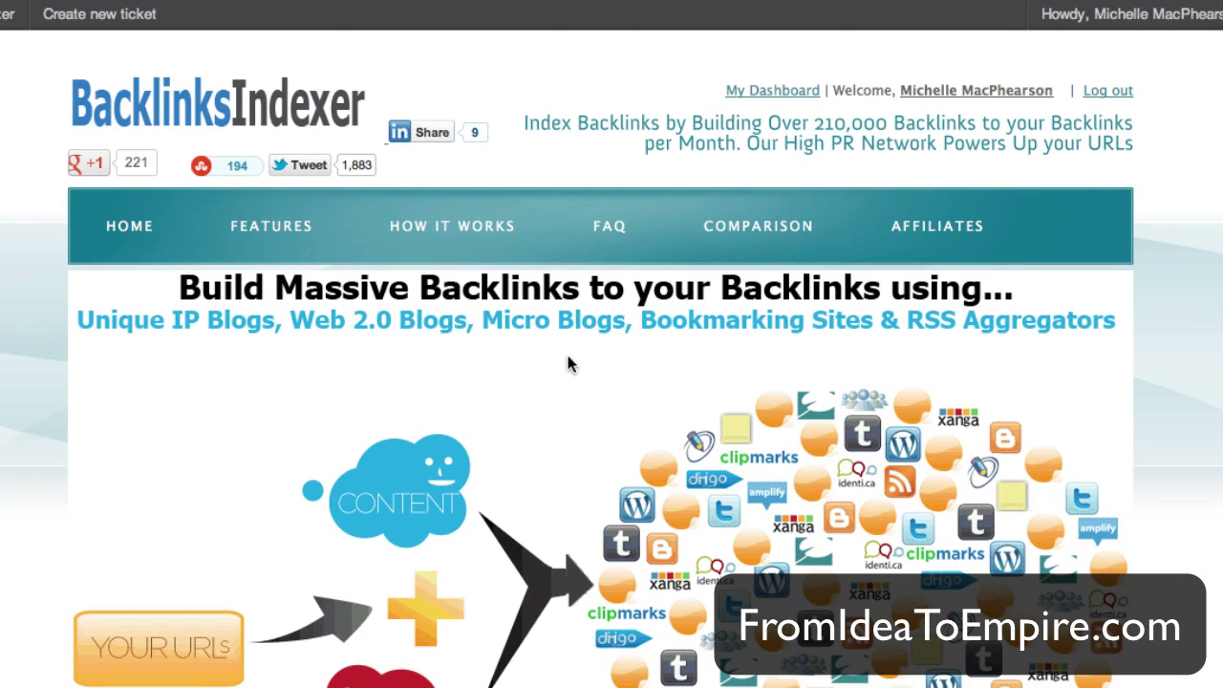
Step: Switch to the BacklinksIndexer website and open My Dashboard
right_click(803, 93)
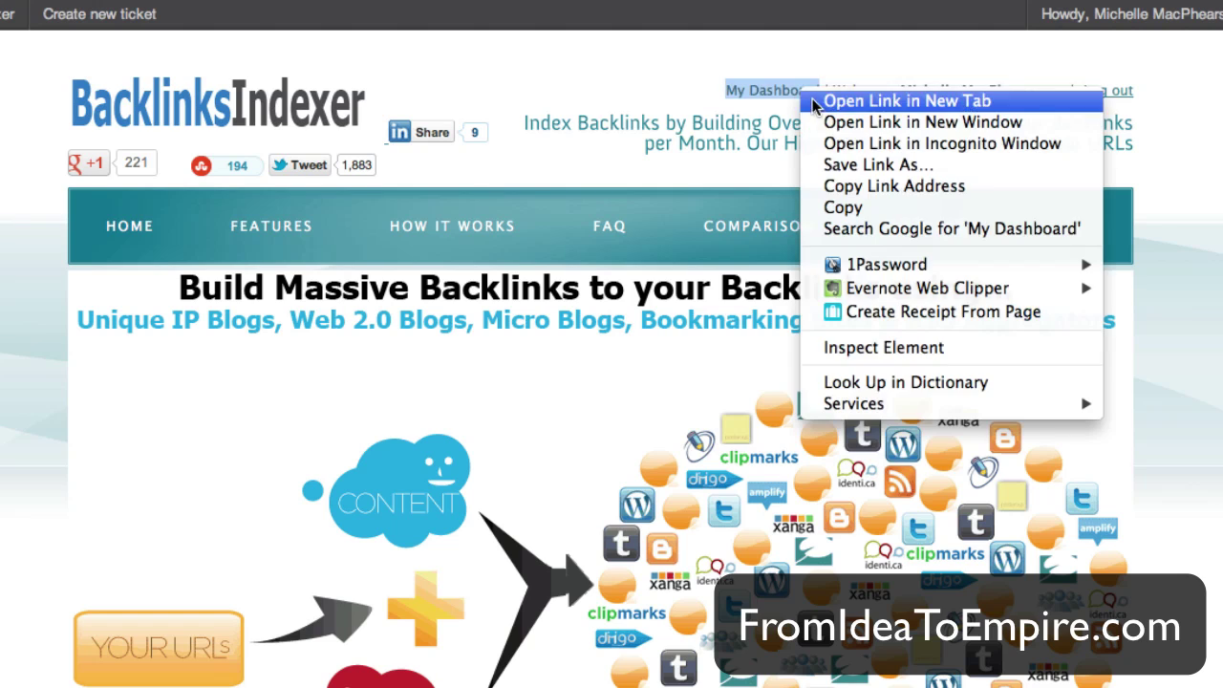
left_click(755, 95)
left_click(751, 90)
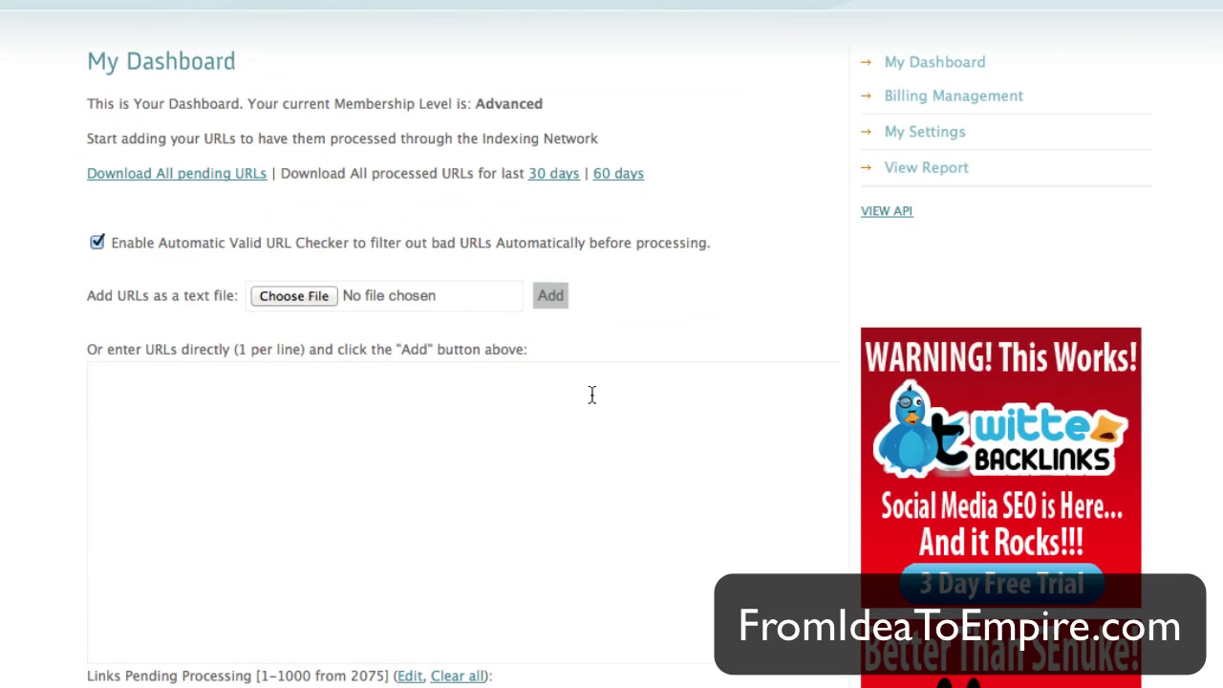
Step: Paste the copied links into the direct URL entry box, add them, and view the links pending the Automatic URL Checker
left_click(590, 392)
key("super+v")
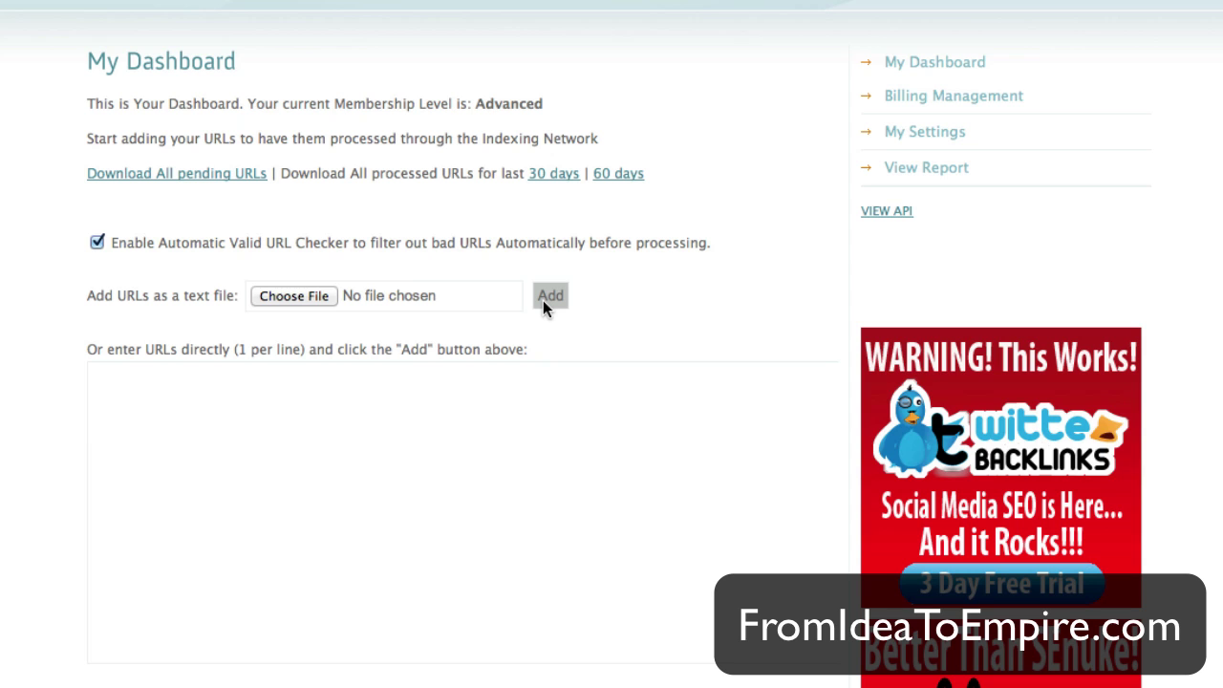
scroll(230, 532, "down", 5)
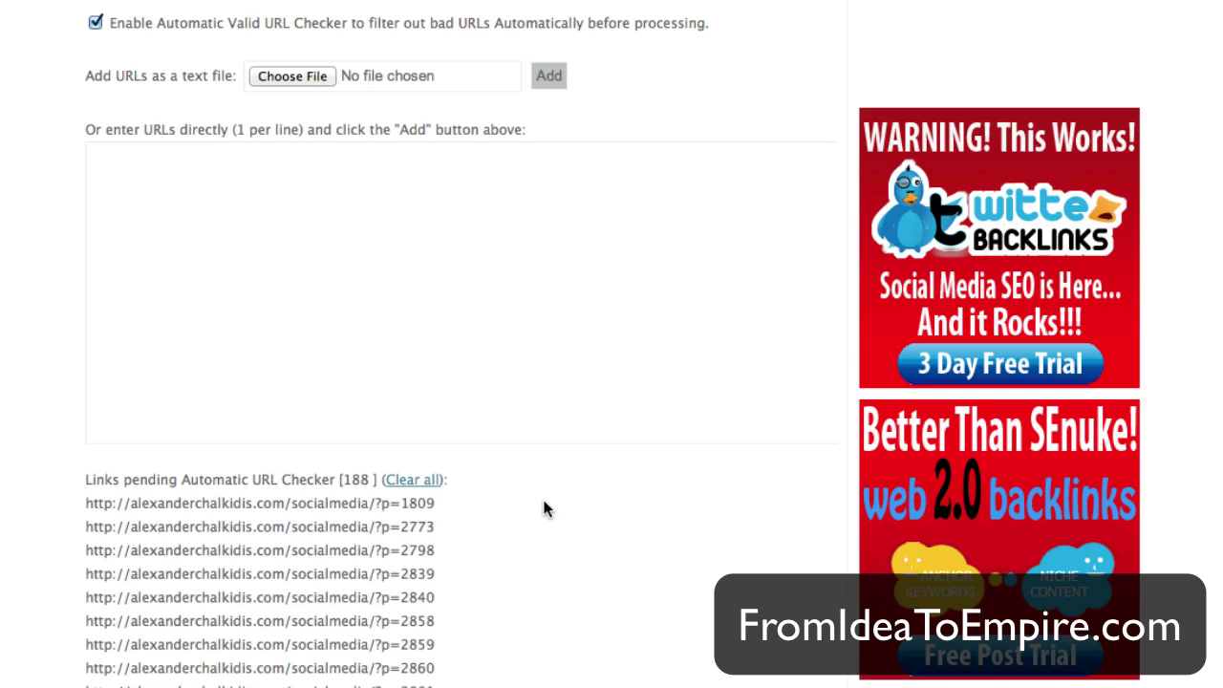
scroll(543, 501, "down", 1)
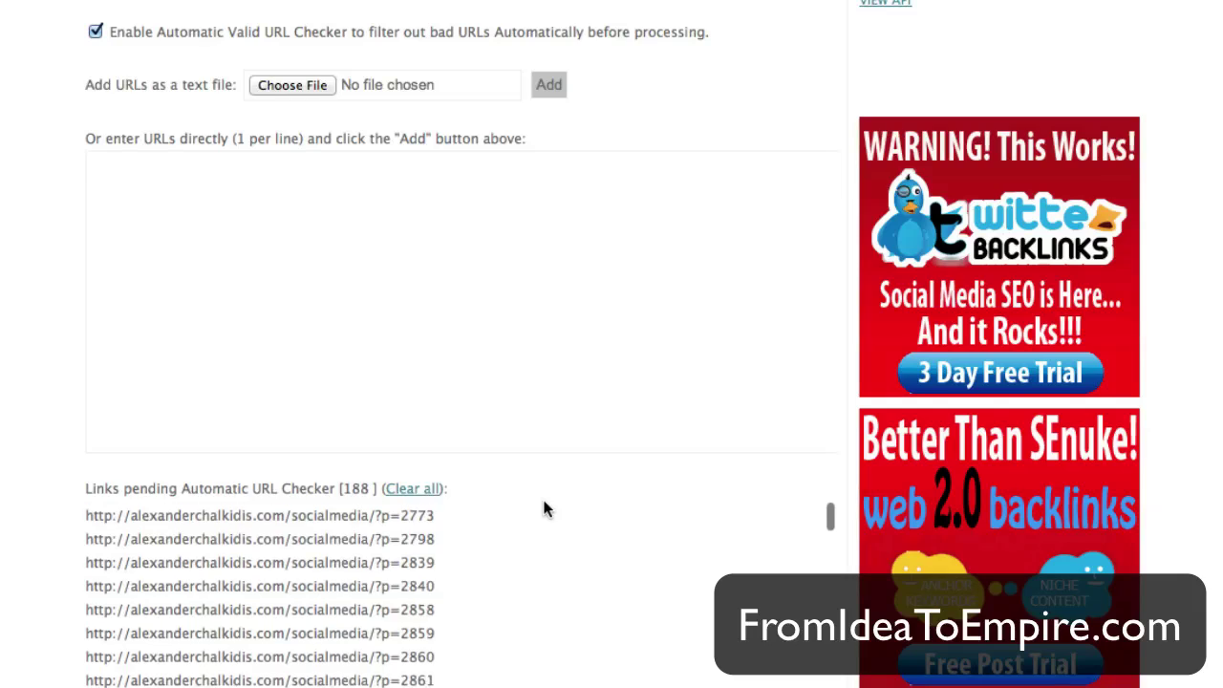
scroll(543, 500, "up", 1)
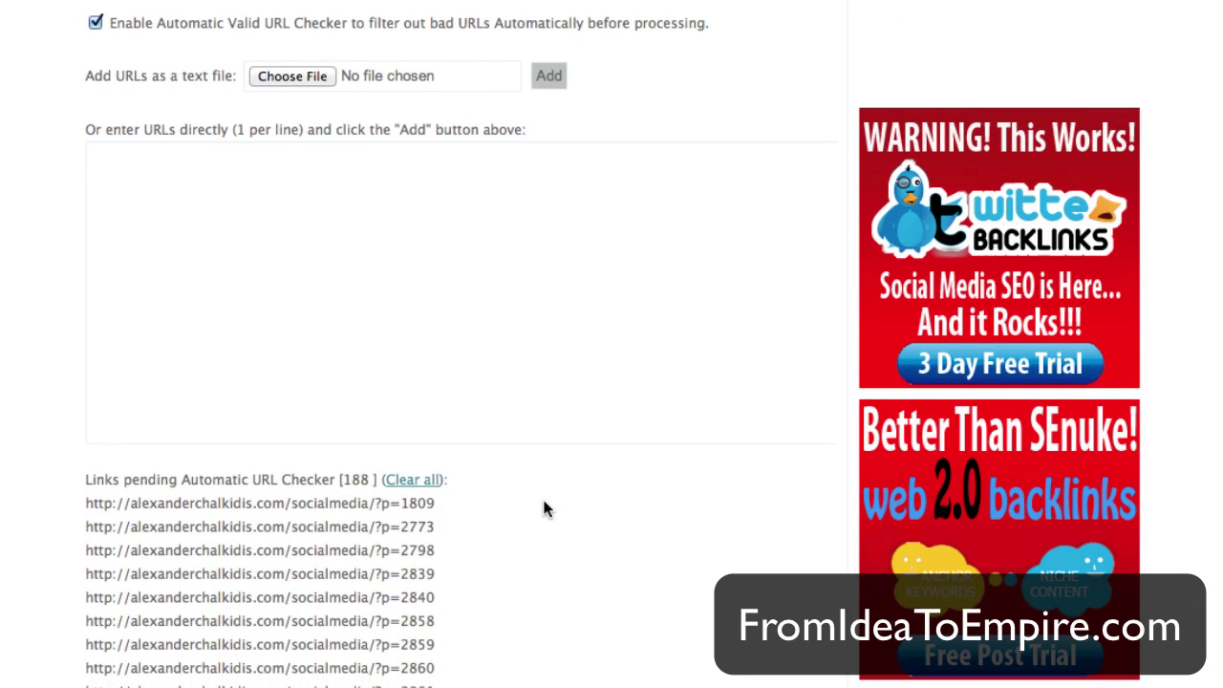